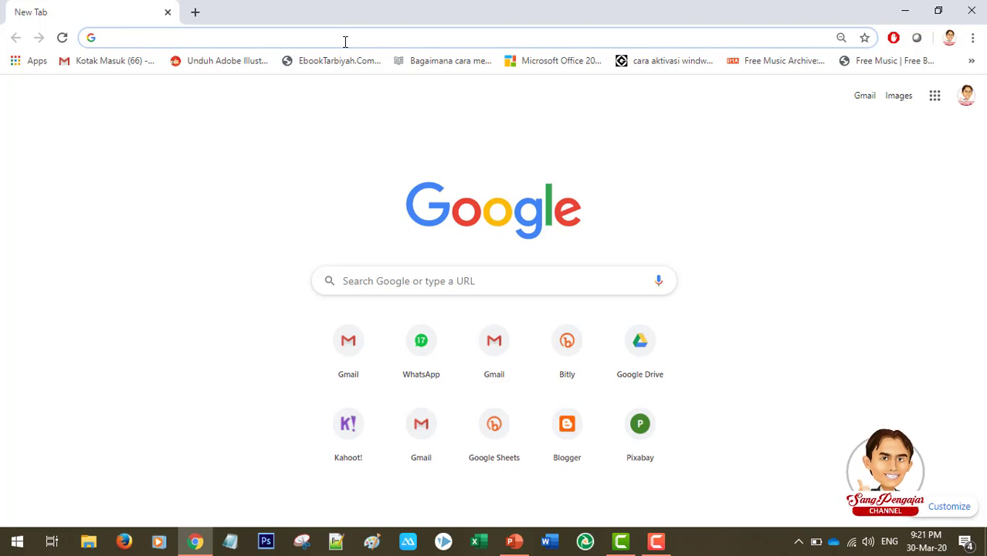
Step: Leave the slideshow, switch to Chrome and change the active Google account to the smpn1baturetno.sch.id school account
{"action": "left_click", "coordinate": [966, 101]}
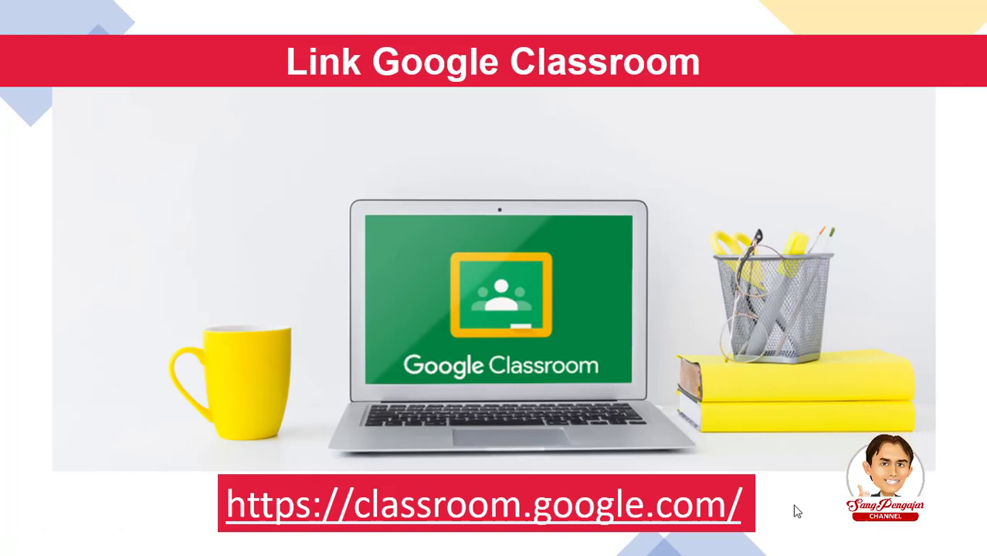
{"action": "key", "text": "Escape"}
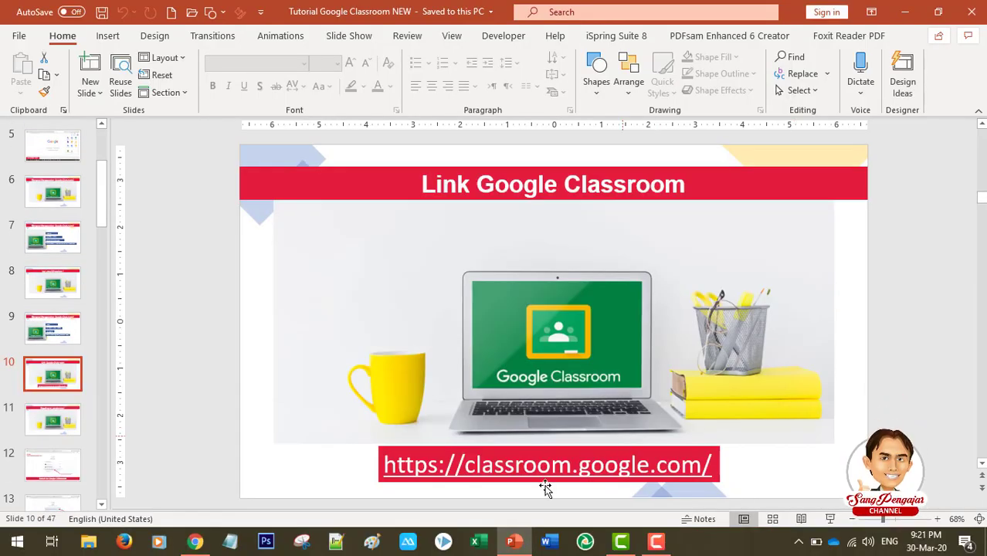
{"action": "left_click", "coordinate": [197, 543]}
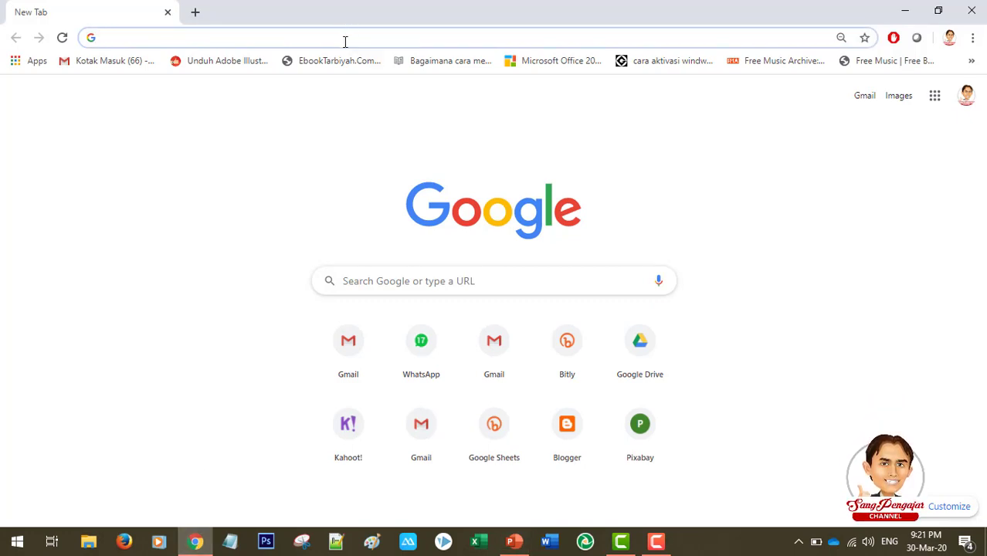
{"action": "left_click", "coordinate": [967, 99]}
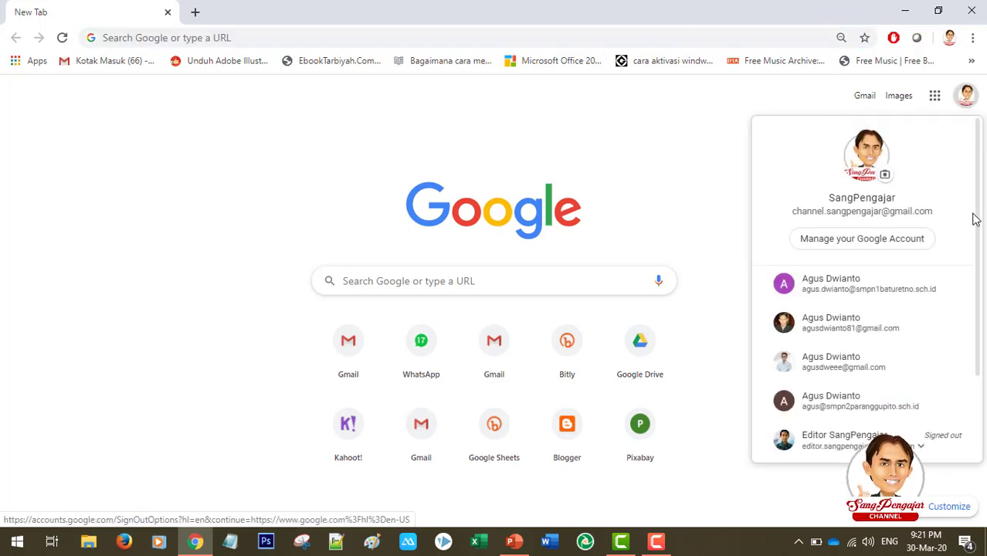
{"action": "left_click_drag", "start_coordinate": [979, 222], "coordinate": [983, 307]}
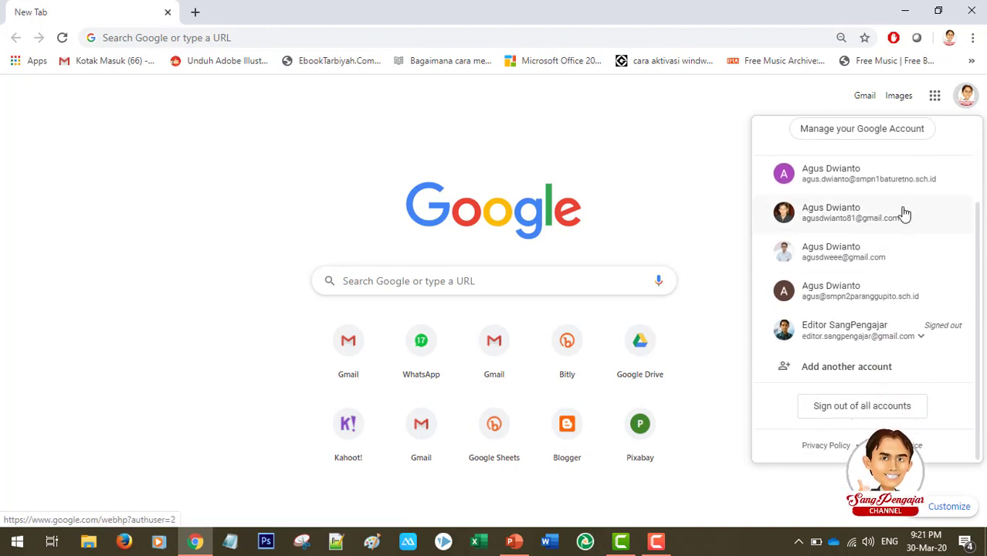
{"action": "left_click", "coordinate": [886, 185]}
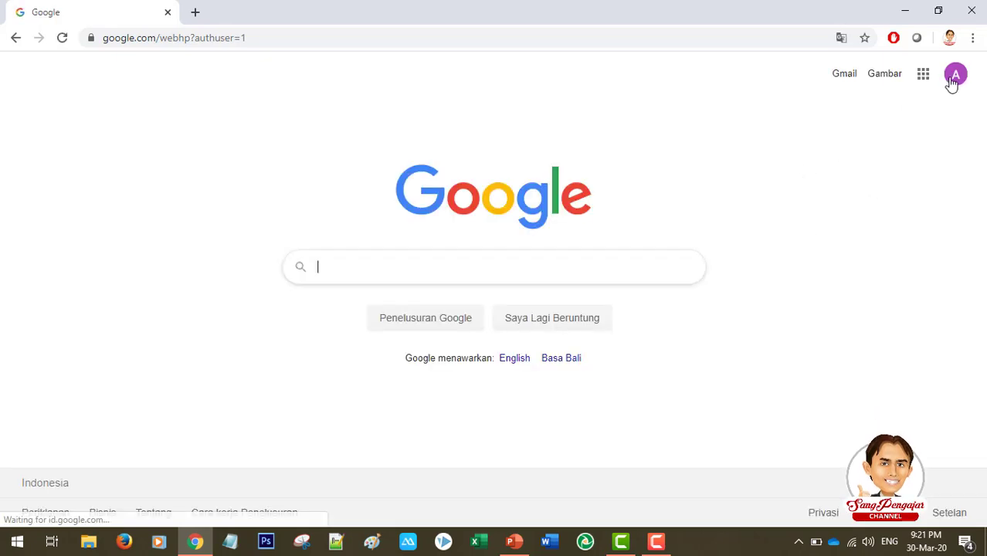
Step: Check the e-mail address of the currently active Google account
{"action": "left_click", "coordinate": [955, 77]}
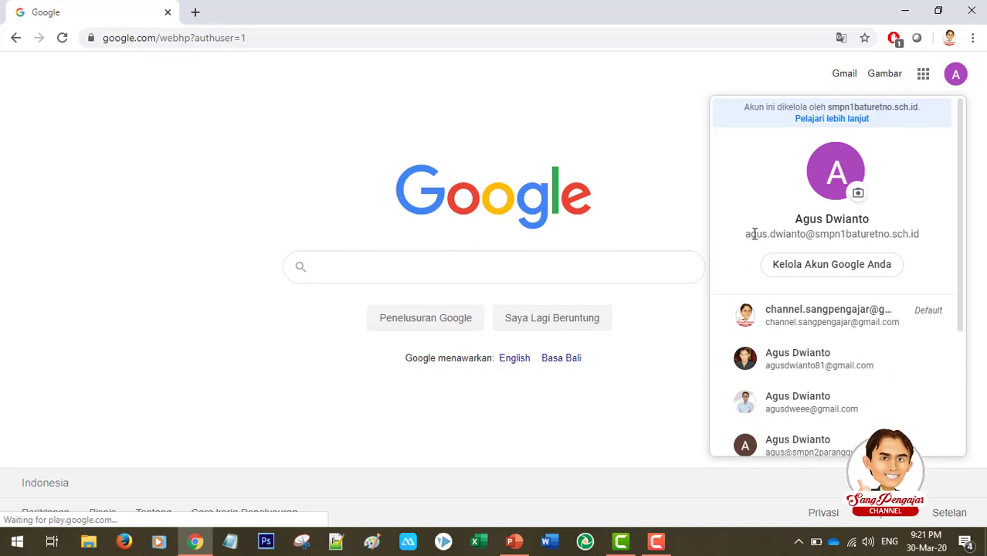
{"action": "left_click_drag", "start_coordinate": [745, 234], "coordinate": [856, 234]}
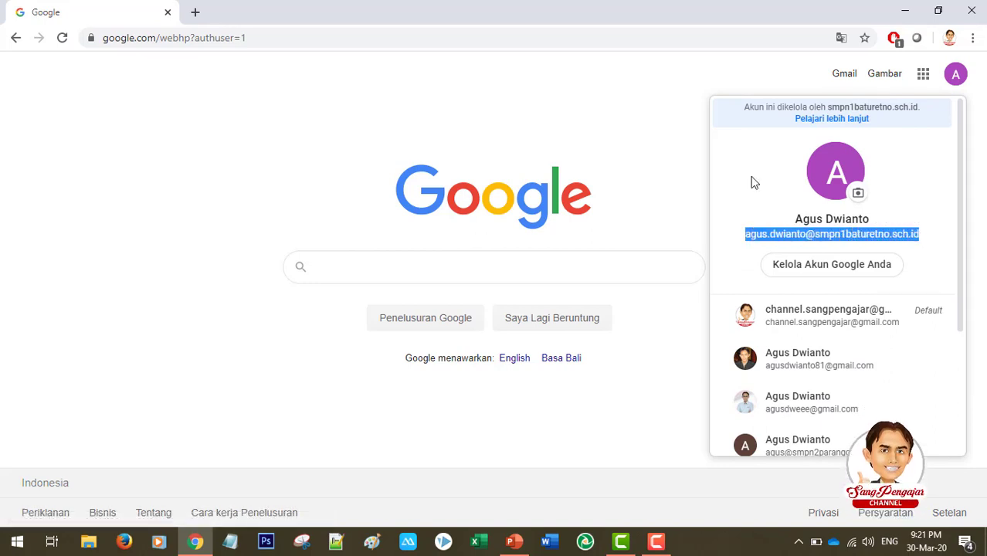
{"action": "left_click", "coordinate": [690, 152]}
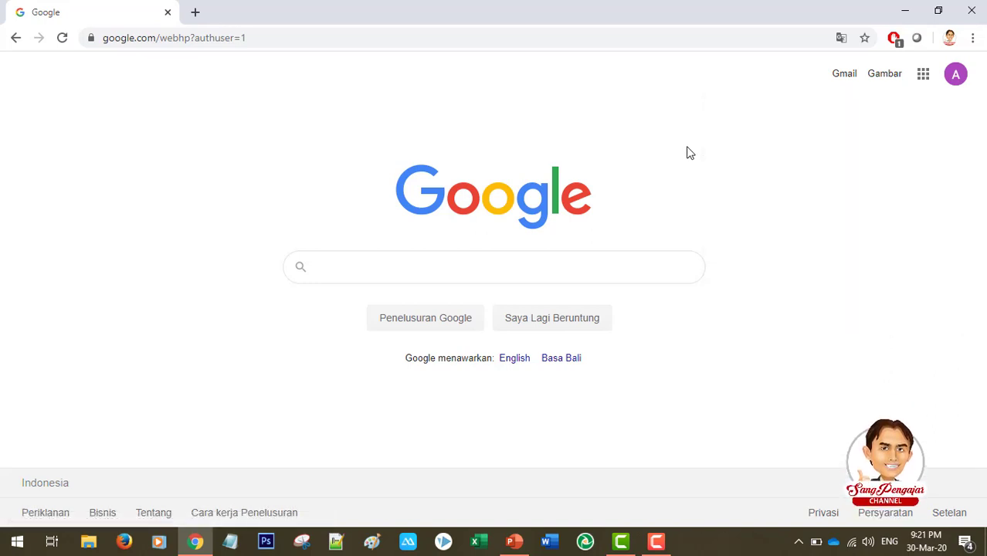
Step: Open Google Classroom from the Google apps and view the options for joining or creating a class
{"action": "left_click", "coordinate": [925, 80]}
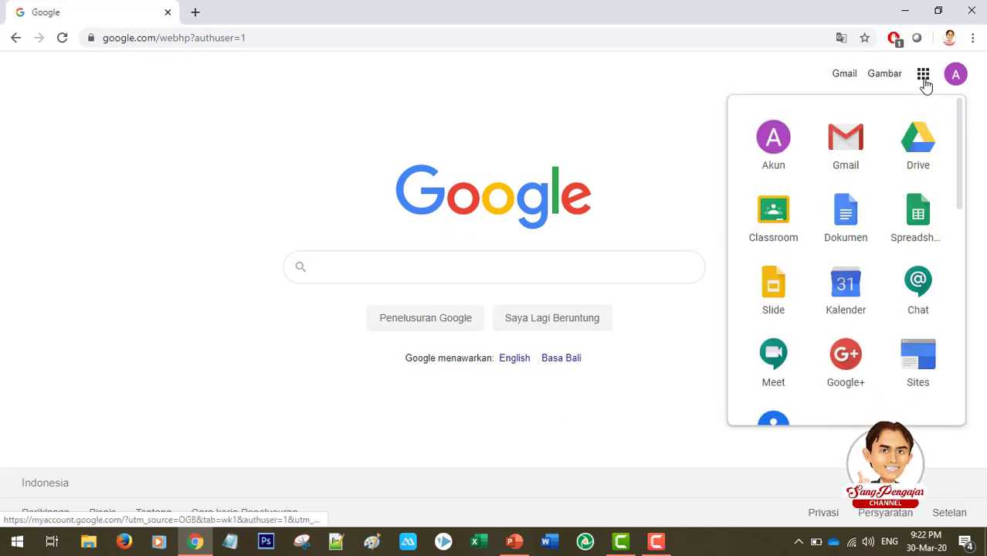
{"action": "left_click", "coordinate": [776, 215]}
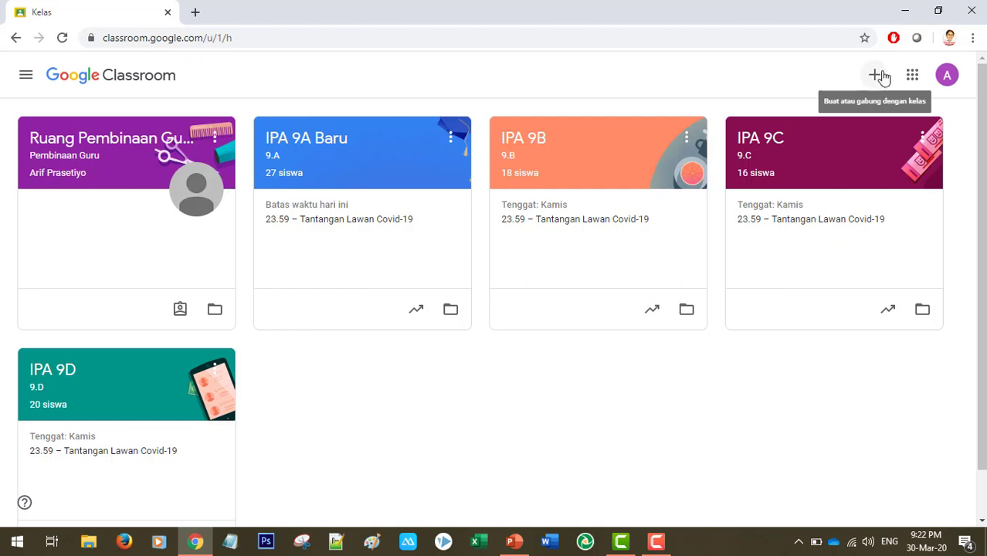
{"action": "left_click", "coordinate": [876, 77]}
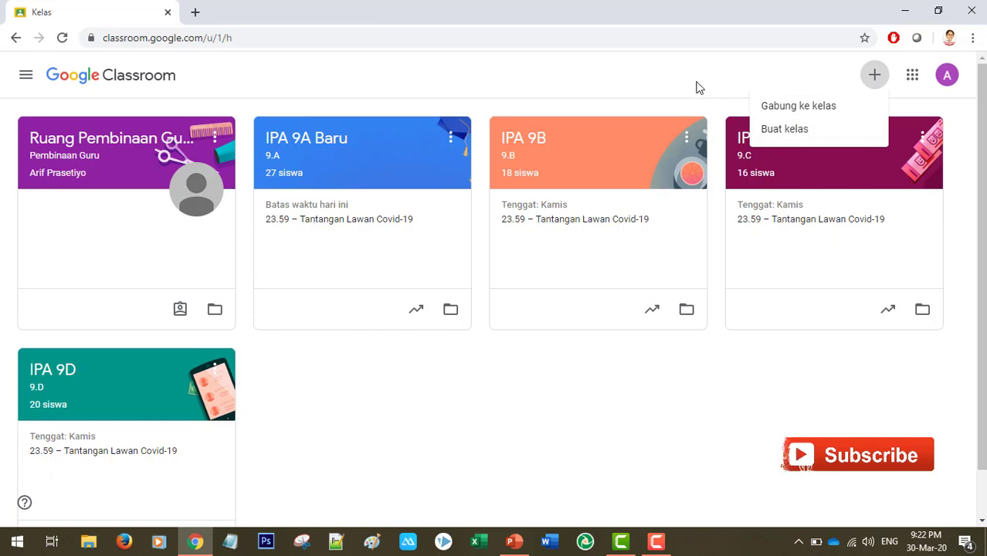
{"action": "left_click", "coordinate": [694, 86]}
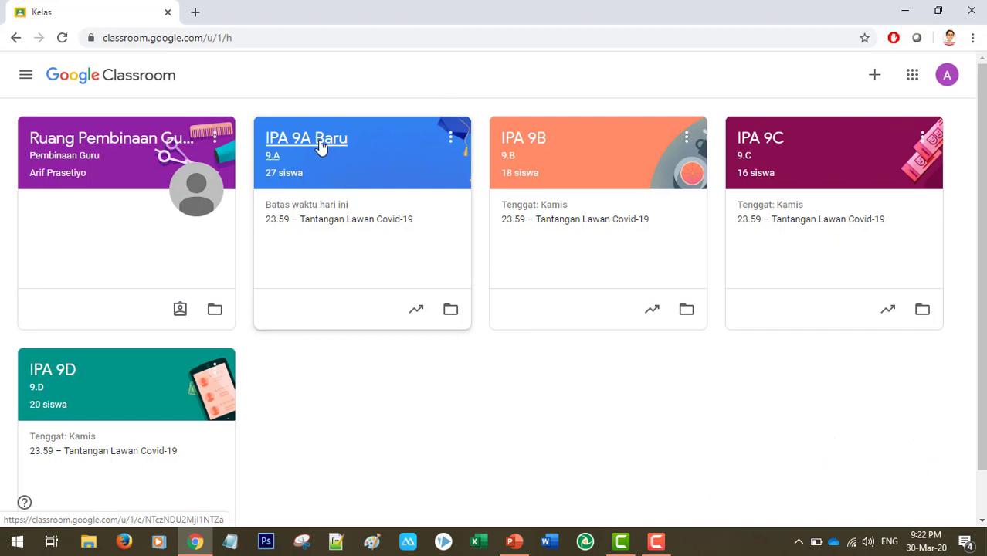
Step: Open the IPA 9A Baru class and look through the topics on its Tugas Kelas page
{"action": "left_click", "coordinate": [322, 148]}
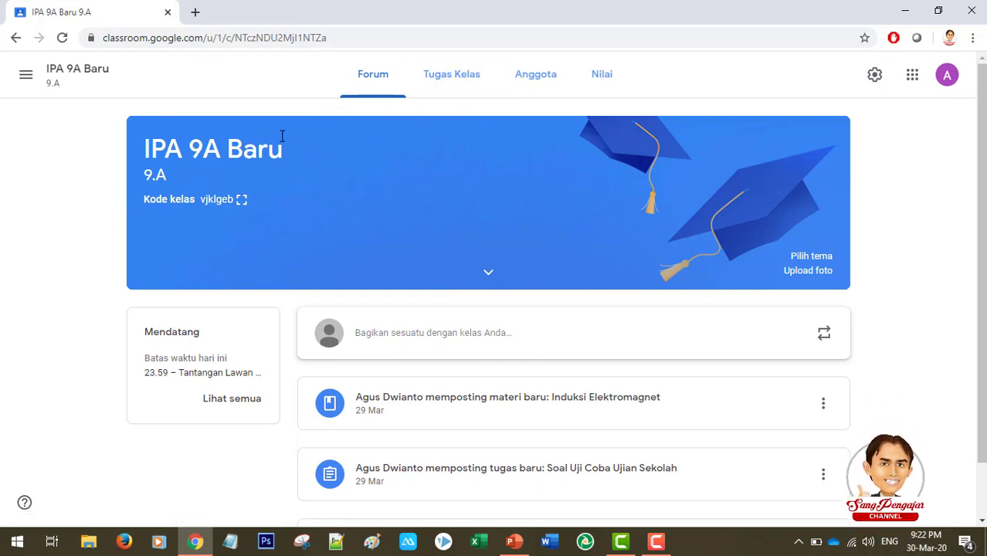
{"action": "left_click", "coordinate": [455, 82]}
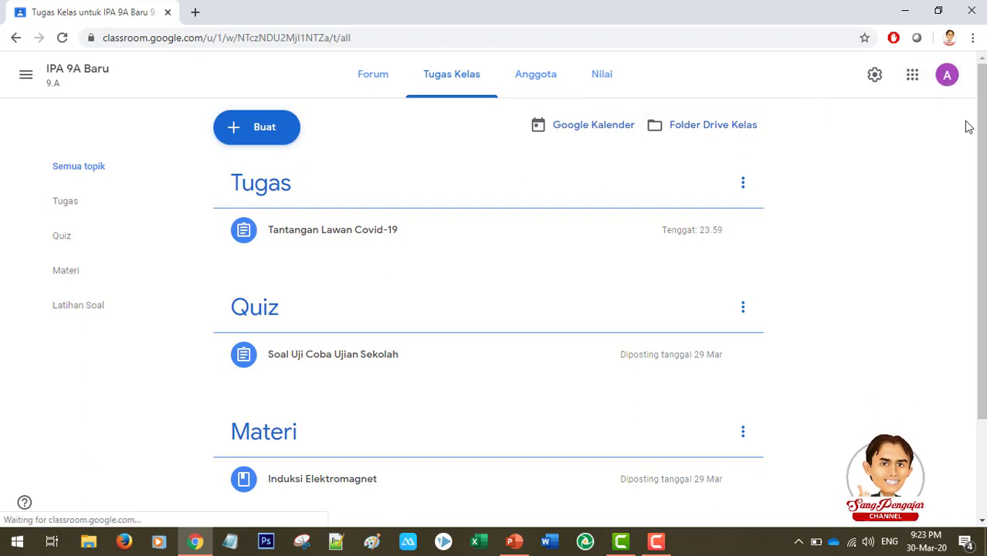
{"action": "mouse_move", "coordinate": [985, 158]}
{"action": "left_mouse_down"}
{"action": "mouse_move", "coordinate": [985, 186]}
{"action": "mouse_move", "coordinate": [983, 157]}
{"action": "left_mouse_up"}
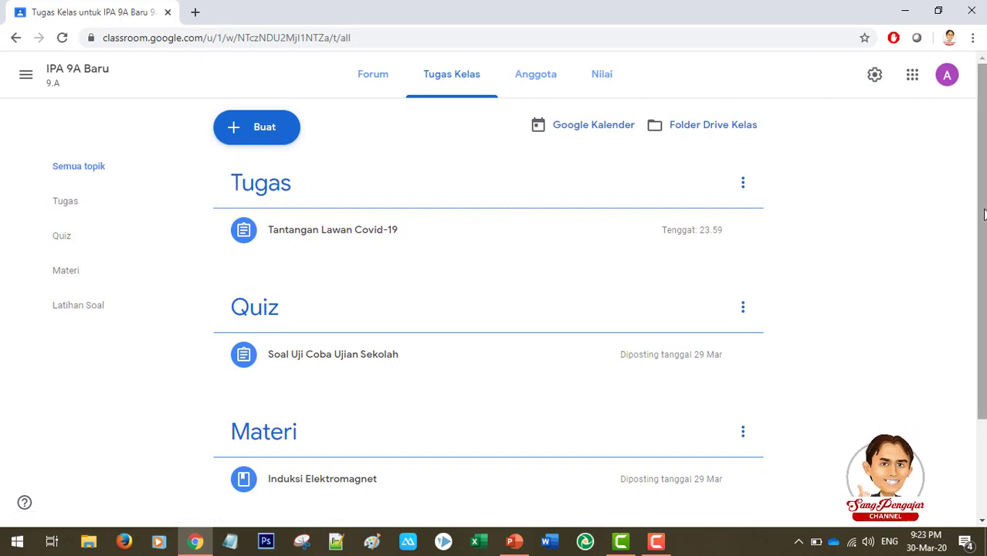
{"action": "mouse_move", "coordinate": [985, 219]}
{"action": "left_mouse_down"}
{"action": "mouse_move", "coordinate": [986, 306]}
{"action": "mouse_move", "coordinate": [986, 231]}
{"action": "left_mouse_up"}
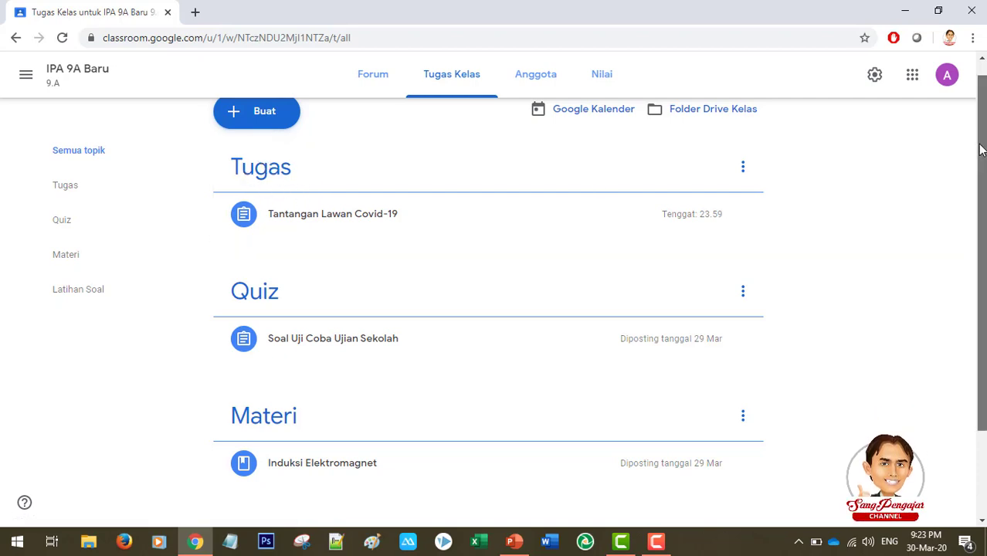
{"action": "scroll", "coordinate": [955, 116], "scroll_direction": "up", "scroll_amount": 1}
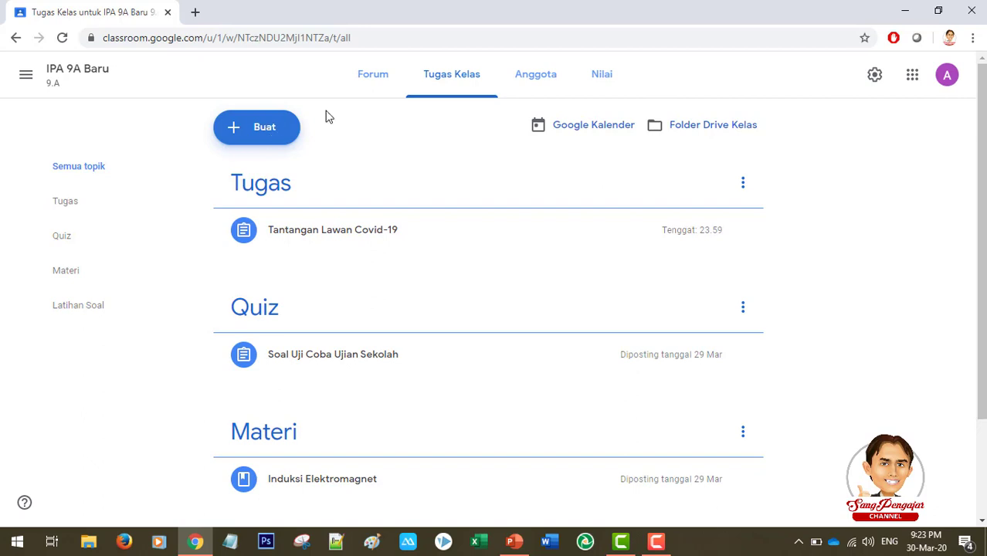
Step: Add a new topic named Diskusi to the classwork of IPA 9A Baru
{"action": "left_click", "coordinate": [263, 139]}
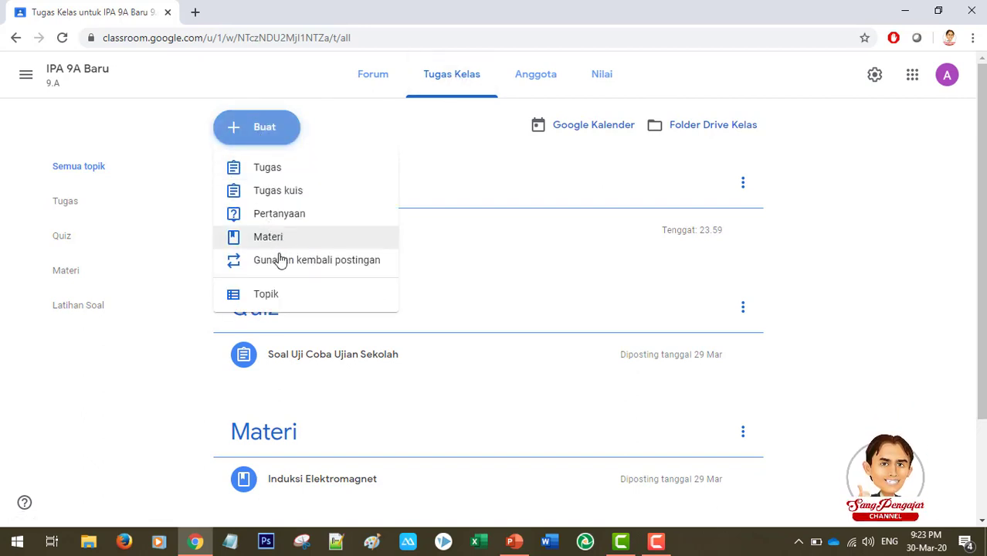
{"action": "left_click", "coordinate": [255, 130]}
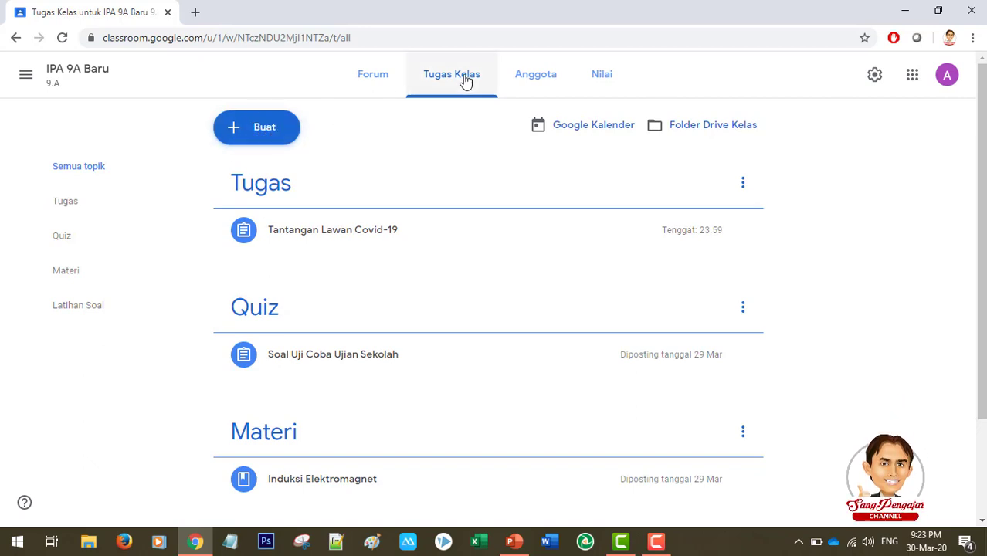
{"action": "left_click", "coordinate": [263, 138]}
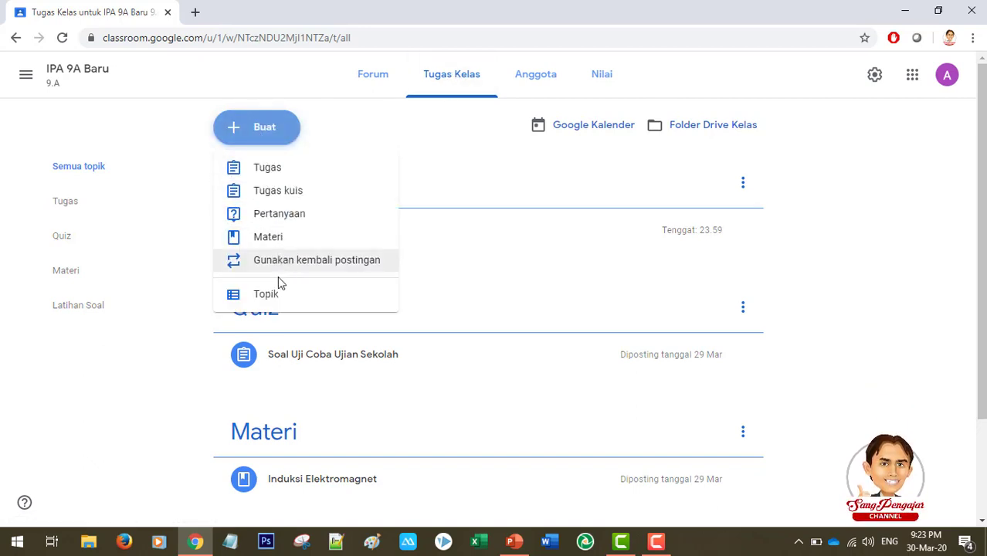
{"action": "left_click", "coordinate": [270, 295]}
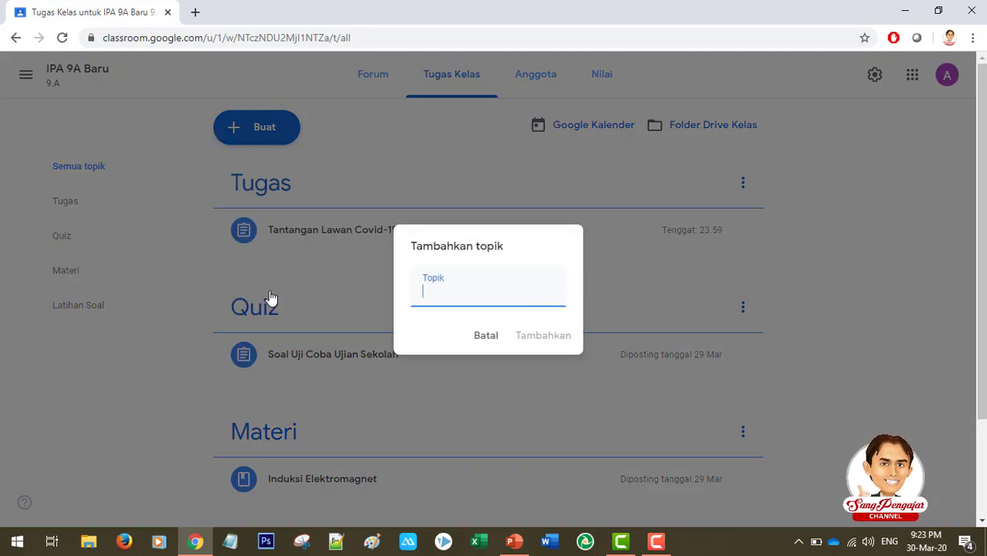
{"action": "type", "text": "Diskusi"}
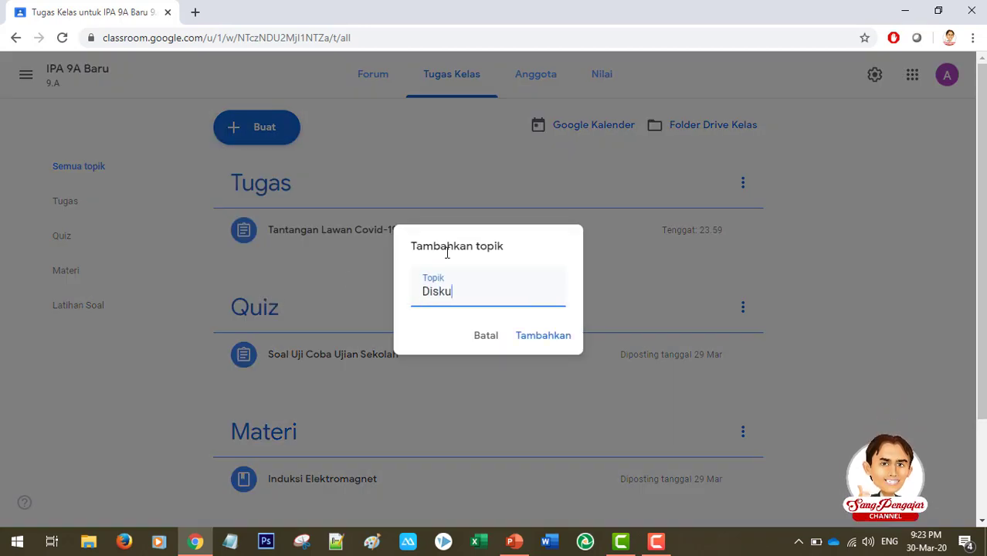
{"action": "left_click", "coordinate": [545, 336]}
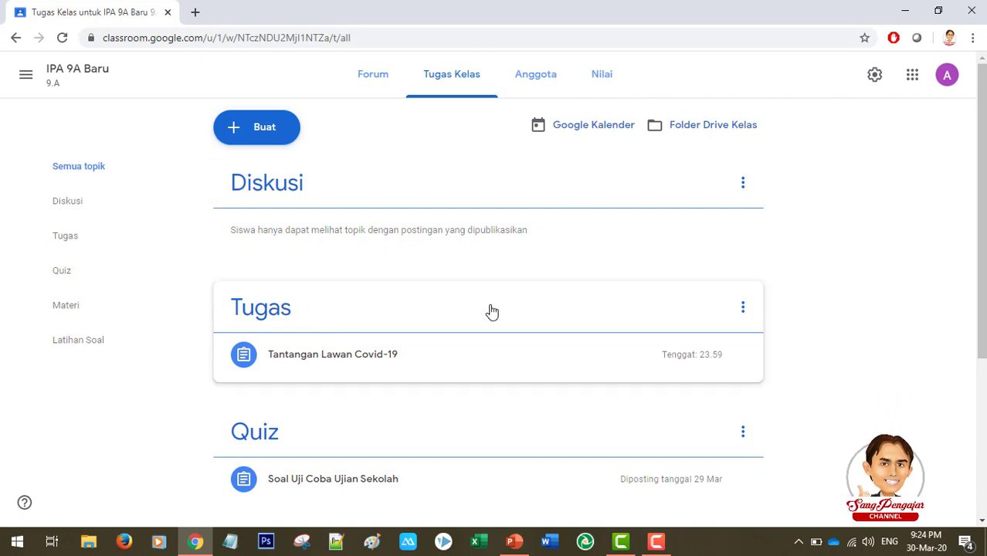
Step: Reorder the classwork topics so that Tugas comes first, followed by Quiz and Diskusi
{"action": "left_click_drag", "start_coordinate": [490, 239], "coordinate": [441, 166]}
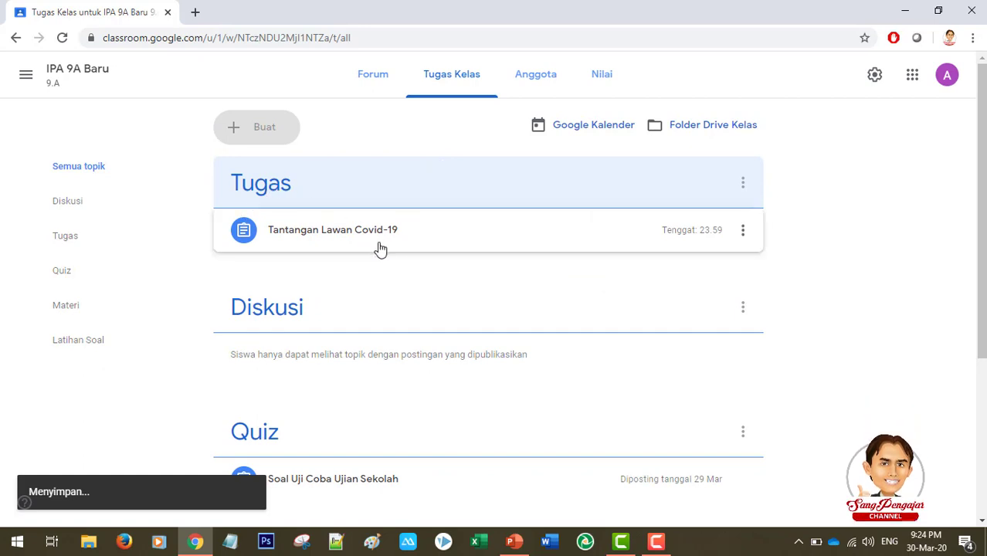
{"action": "scroll", "coordinate": [985, 208], "scroll_direction": "down", "scroll_amount": 2}
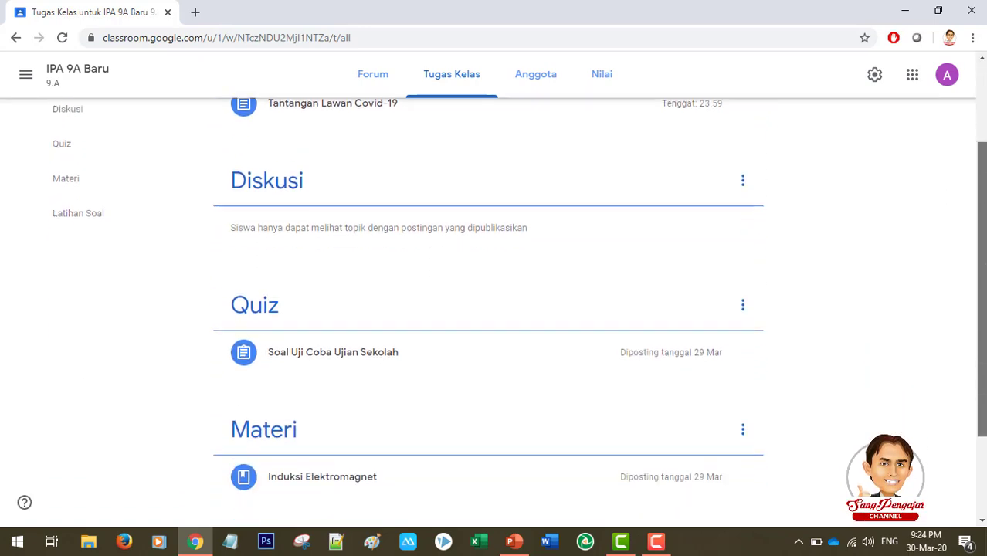
{"action": "scroll", "coordinate": [986, 207], "scroll_direction": "up", "scroll_amount": 2}
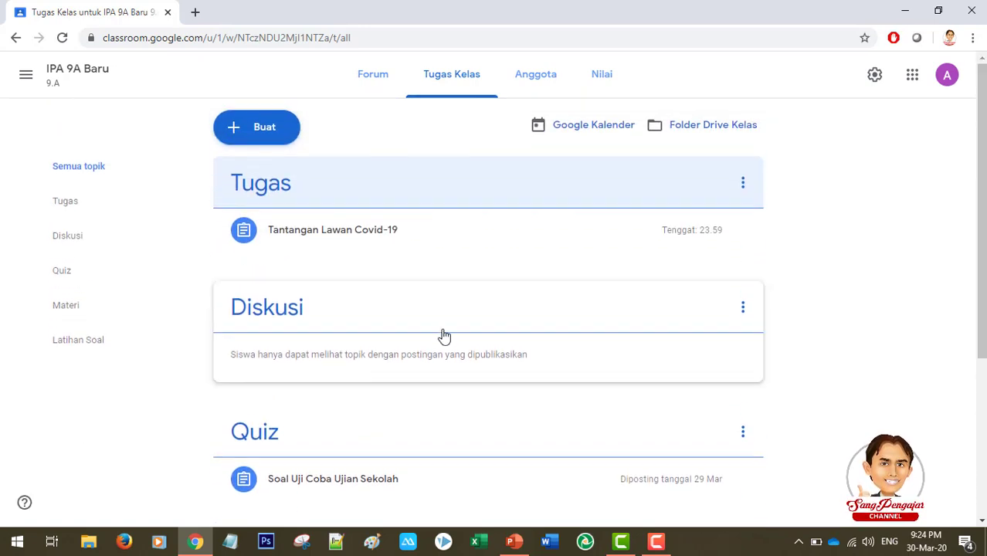
{"action": "left_click_drag", "start_coordinate": [258, 431], "coordinate": [317, 264]}
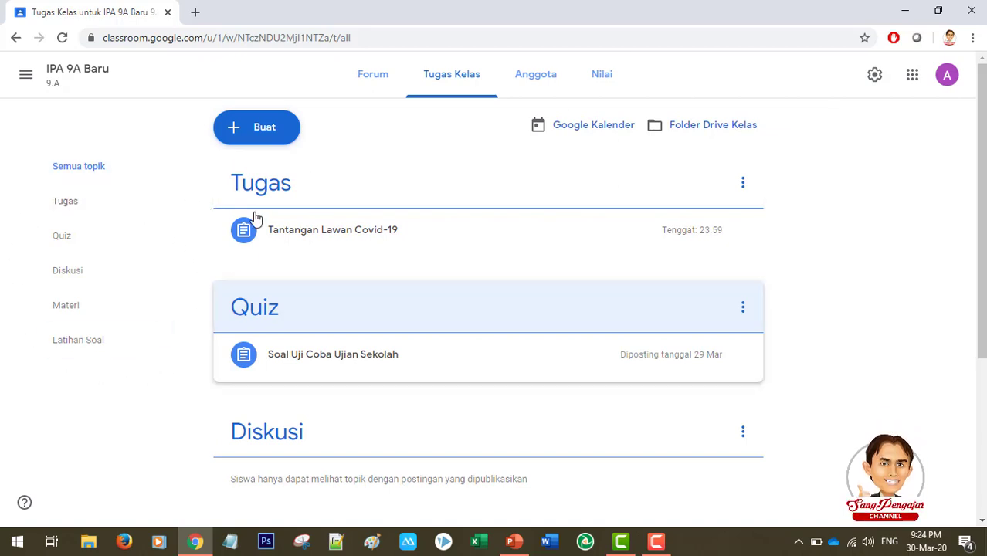
Step: Start a new Materi post in the classwork of IPA 9A Baru
{"action": "left_click", "coordinate": [441, 86]}
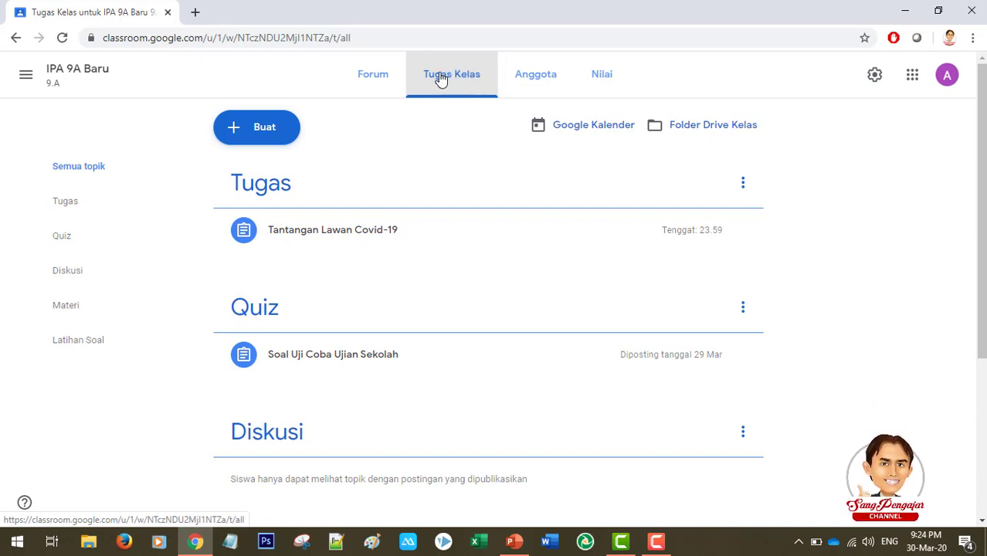
{"action": "left_click", "coordinate": [274, 131]}
{"action": "left_click", "coordinate": [276, 137]}
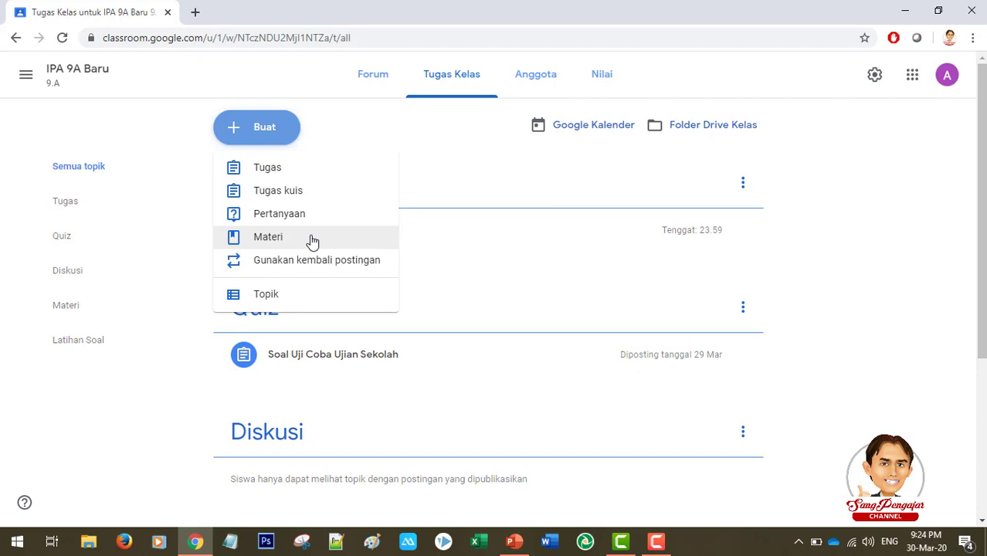
{"action": "left_click", "coordinate": [290, 246]}
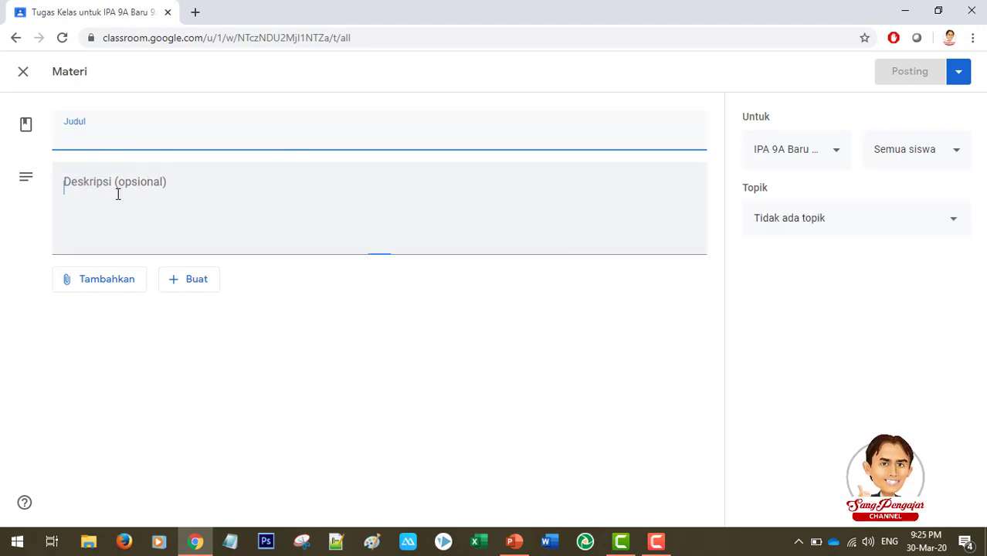
Step: Title the new material post "Tekanan Pada Zat Cair"
{"action": "left_click", "coordinate": [114, 283]}
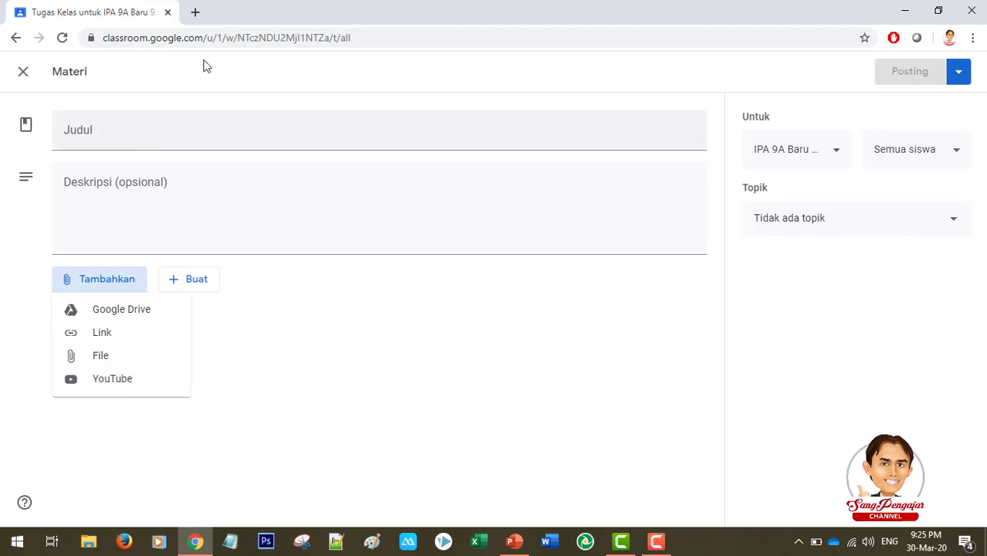
{"action": "left_click", "coordinate": [144, 137]}
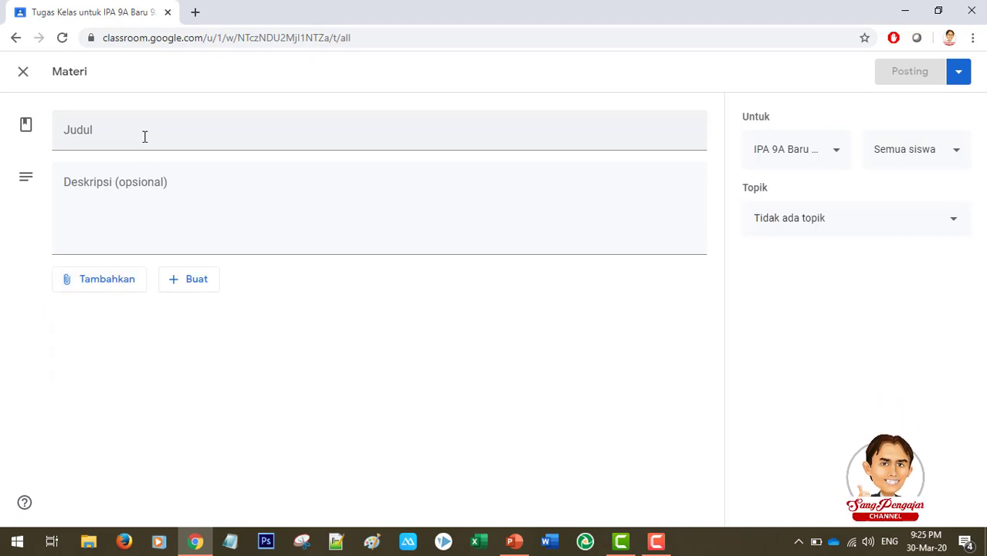
{"action": "left_click", "coordinate": [145, 137]}
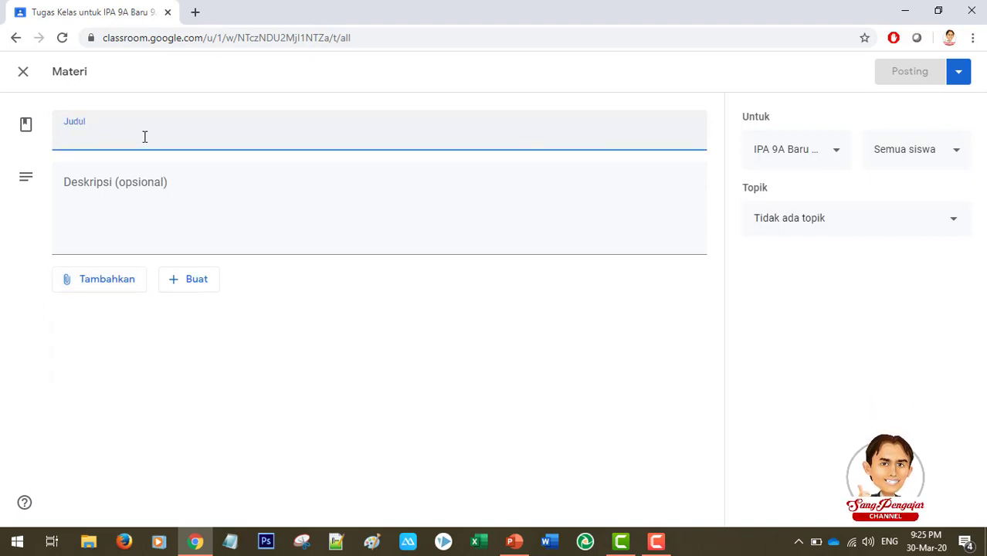
{"action": "type", "text": "Tekna"}
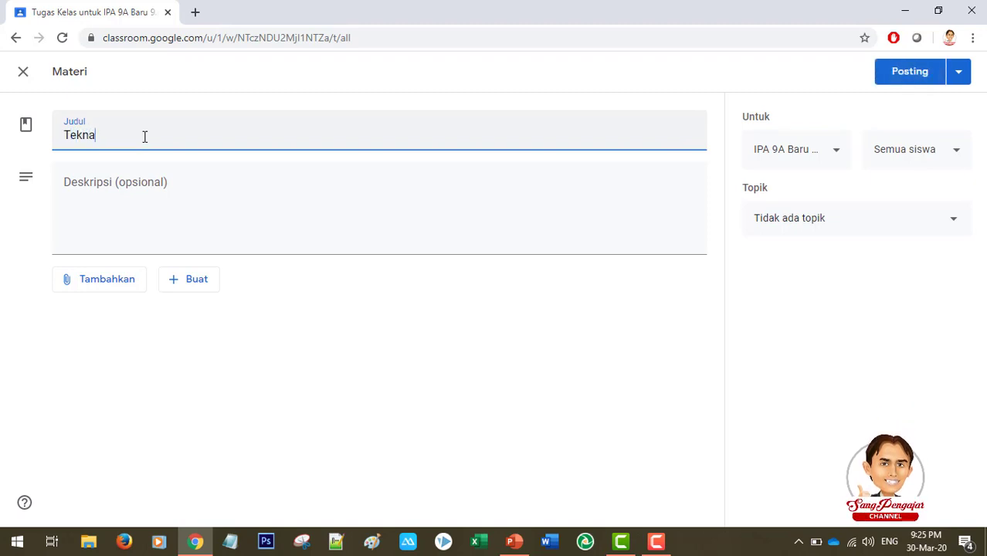
{"action": "key", "text": "BackSpace"}
{"action": "key", "text": "BackSpace"}
{"action": "type", "text": "anan PAda"}
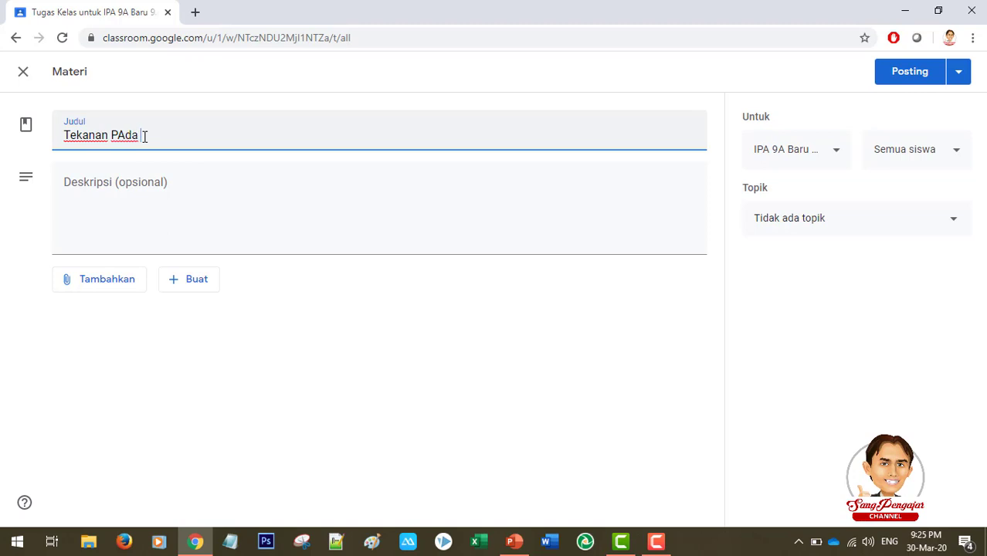
{"action": "key", "text": "BackSpace"}
{"action": "key", "text": "BackSpace"}
{"action": "key", "text": "BackSpace"}
{"action": "key", "text": "BackSpace"}
{"action": "type", "text": "ada Zat Ca"}
{"action": "left_click", "coordinate": [101, 196]}
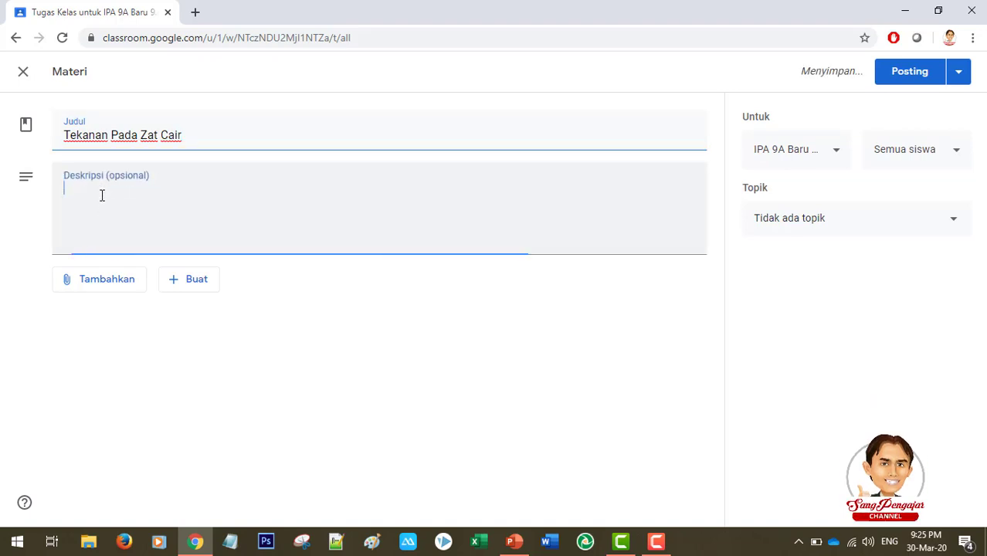
Step: Search YouTube for "mengamati tekanan pada zat cair" to find a video attachment for the material
{"action": "left_click", "coordinate": [101, 282]}
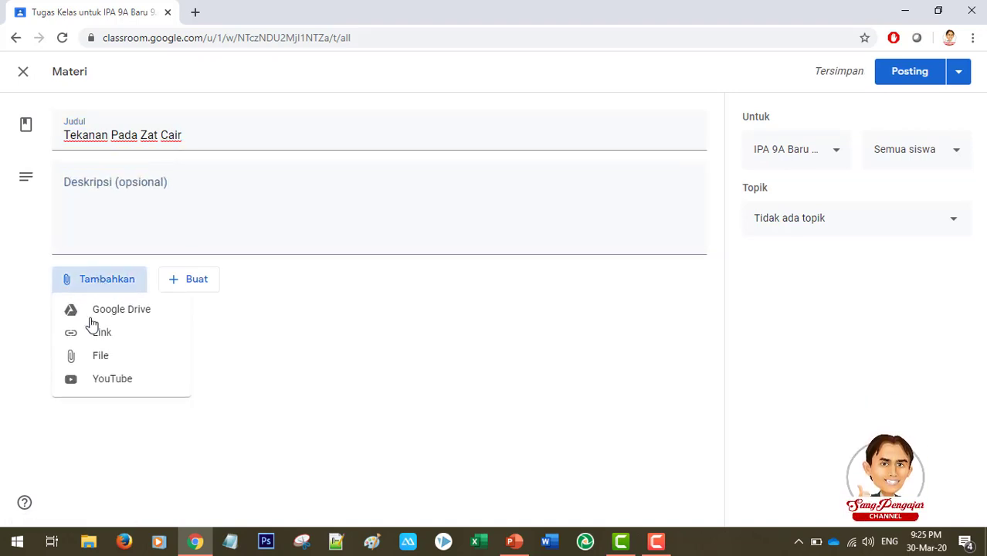
{"action": "left_click", "coordinate": [105, 387]}
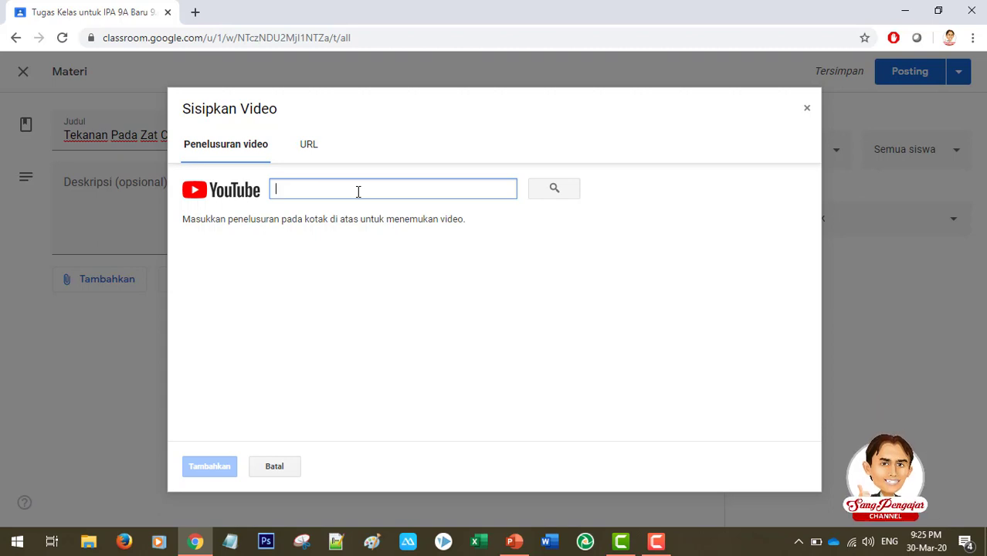
{"action": "type", "text": "mengam"}
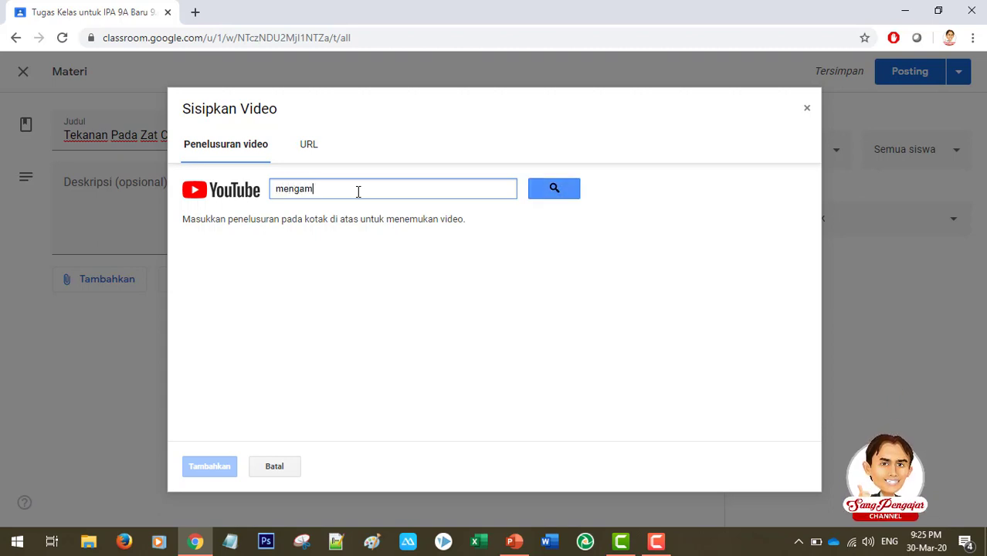
{"action": "type", "text": "ati tekanan pada zat ca"}
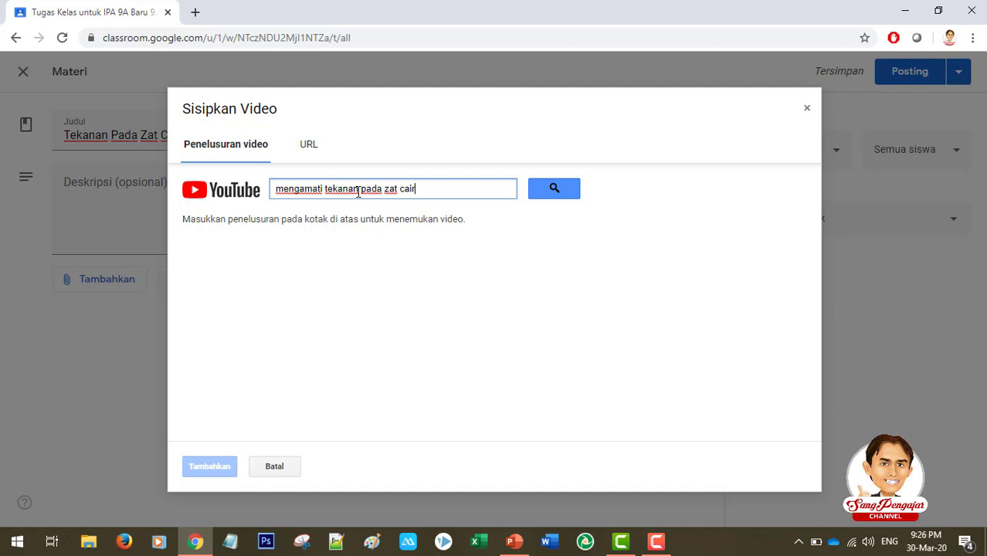
{"action": "type", "text": "ir"}
{"action": "left_click", "coordinate": [571, 191]}
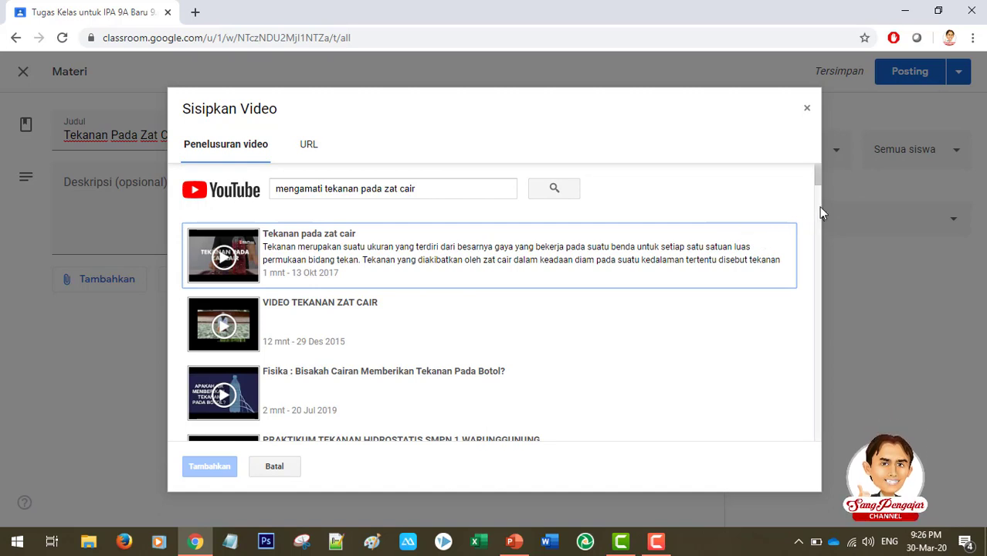
Step: Attach the YouTube video "MENGAMATI TEKANAN PADA ZAT CAIR - KELOMPOK 2" from the search results to the material
{"action": "left_click_drag", "start_coordinate": [817, 180], "coordinate": [828, 283]}
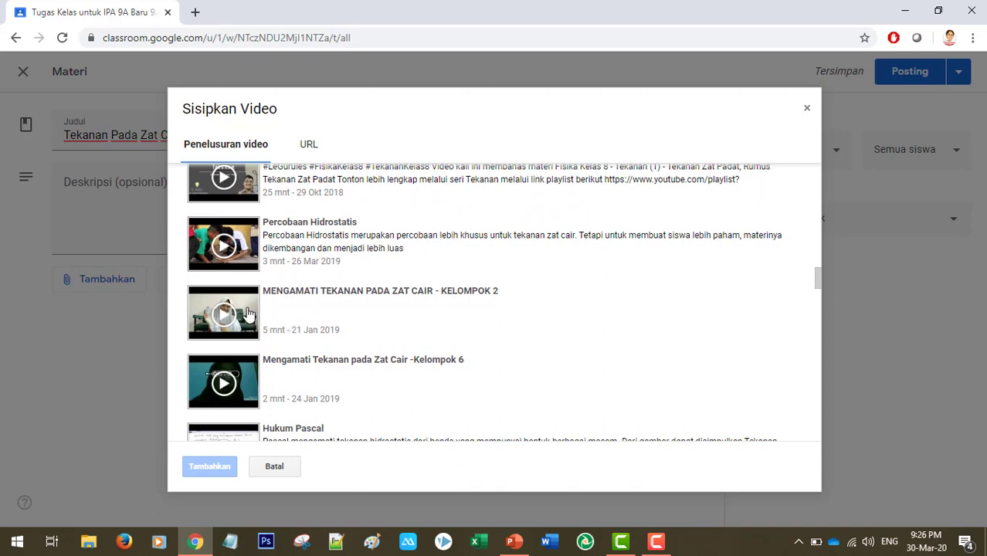
{"action": "left_click", "coordinate": [223, 320]}
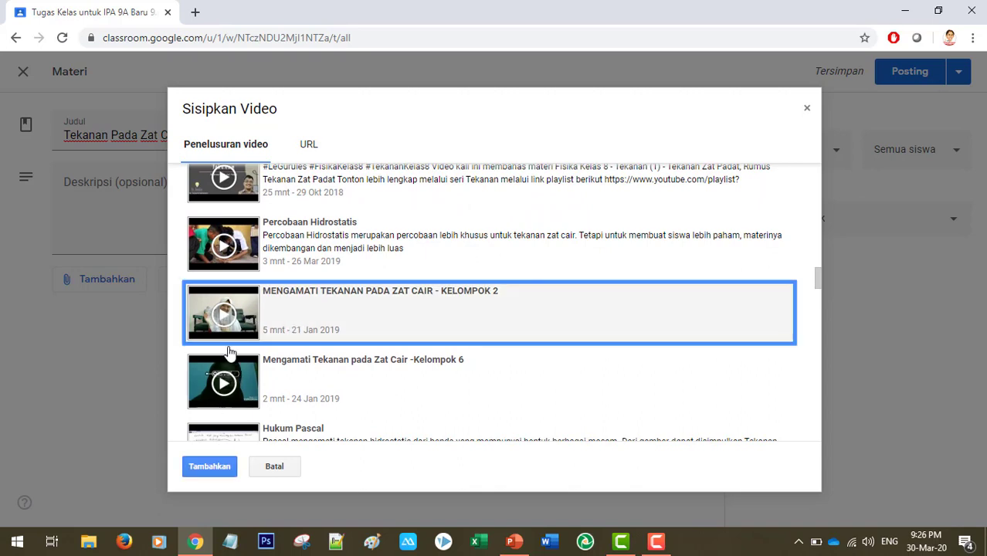
{"action": "left_click", "coordinate": [224, 324]}
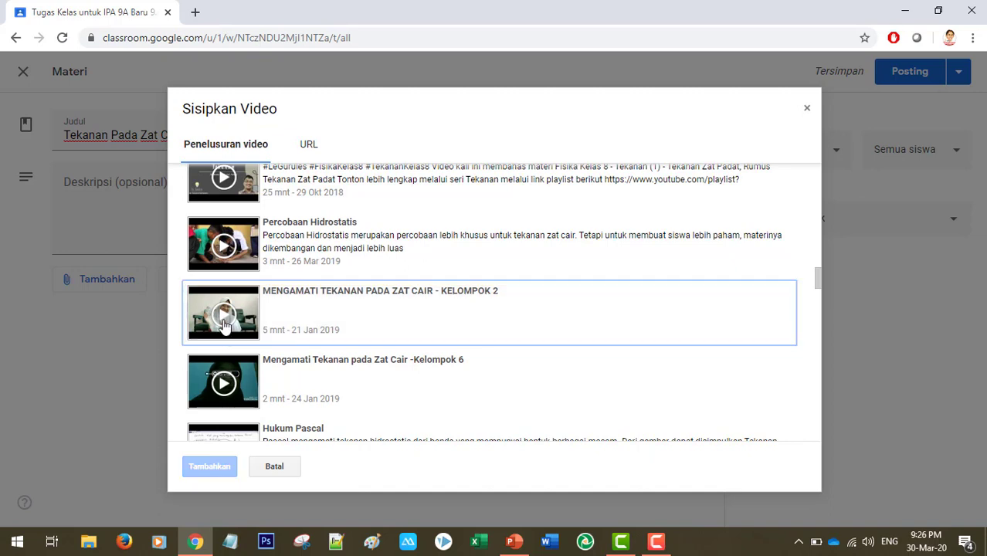
{"action": "left_click", "coordinate": [224, 324]}
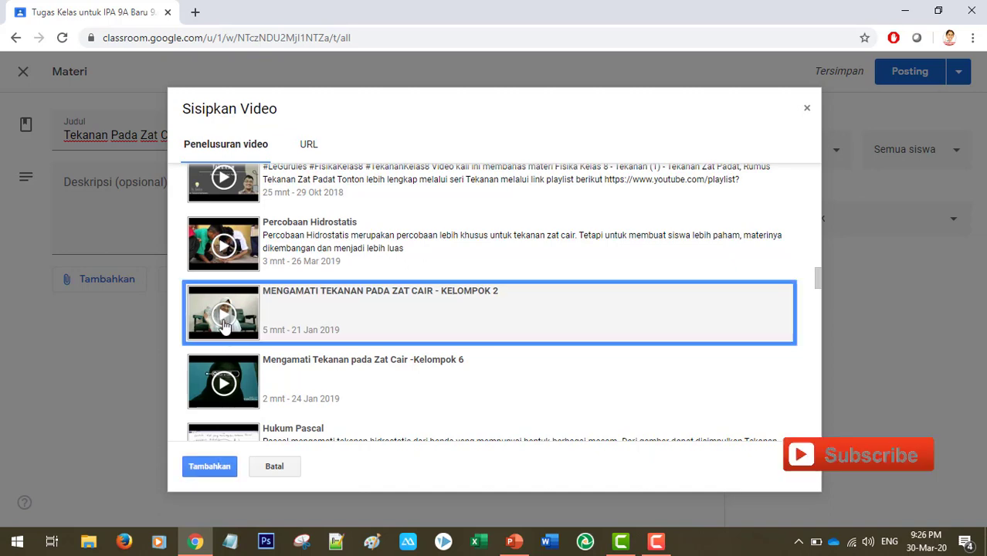
{"action": "left_click", "coordinate": [215, 468]}
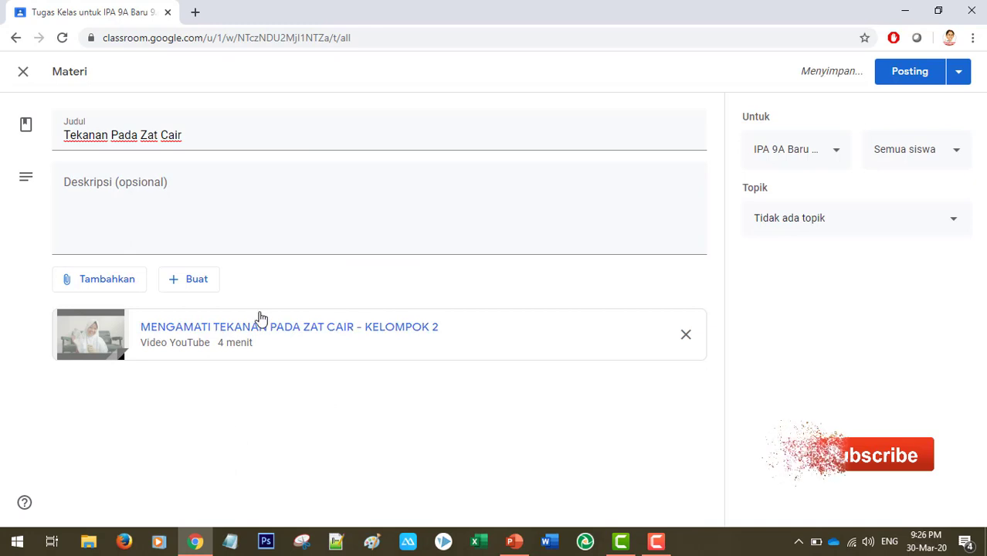
Step: Enter the description "Amati video berikut, lalu ambillah kesimpulan. Tuliskan kesimpulanmu di kolom komentar!" for the material
{"action": "left_click", "coordinate": [241, 180]}
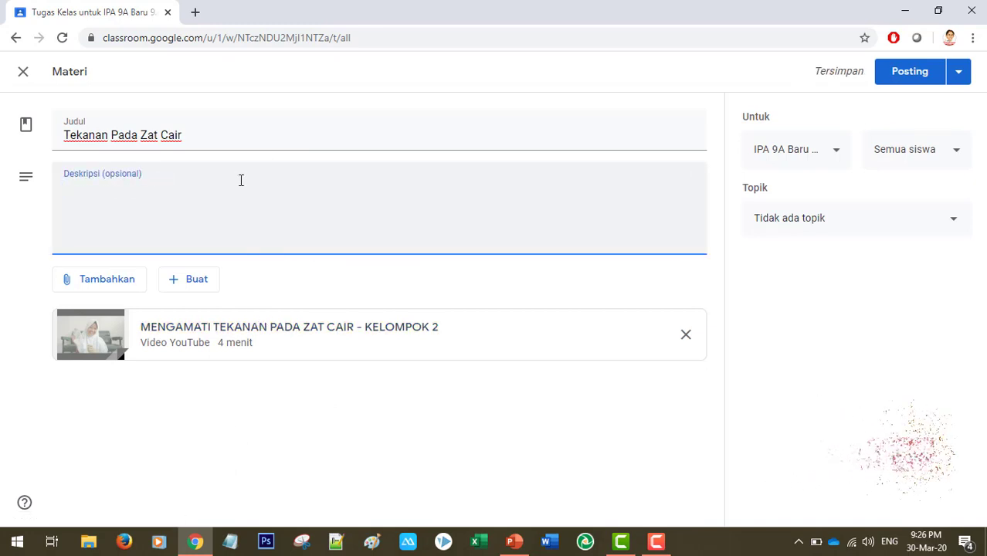
{"action": "type", "text": "Amati video berikut, lalu am"}
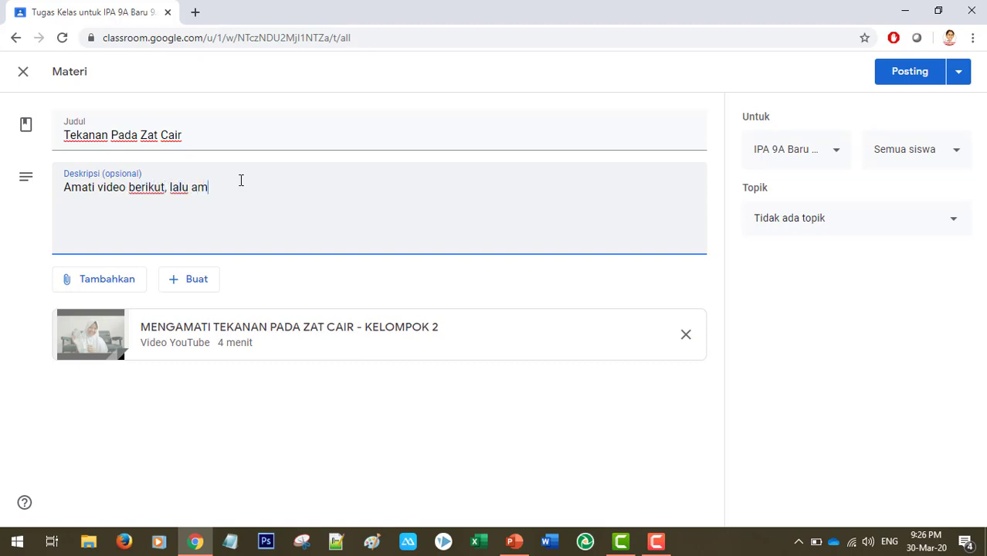
{"action": "type", "text": "billah"}
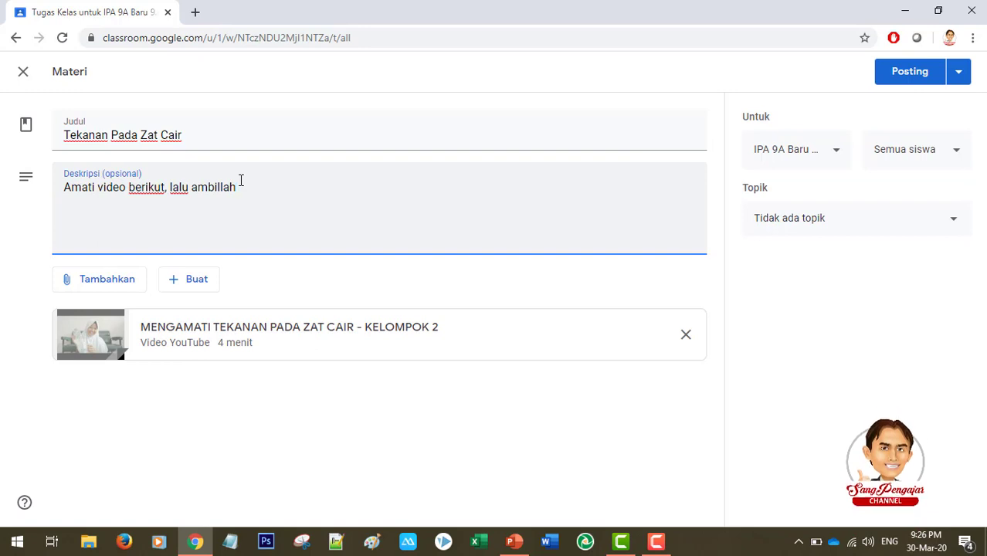
{"action": "type", "text": " kesi"}
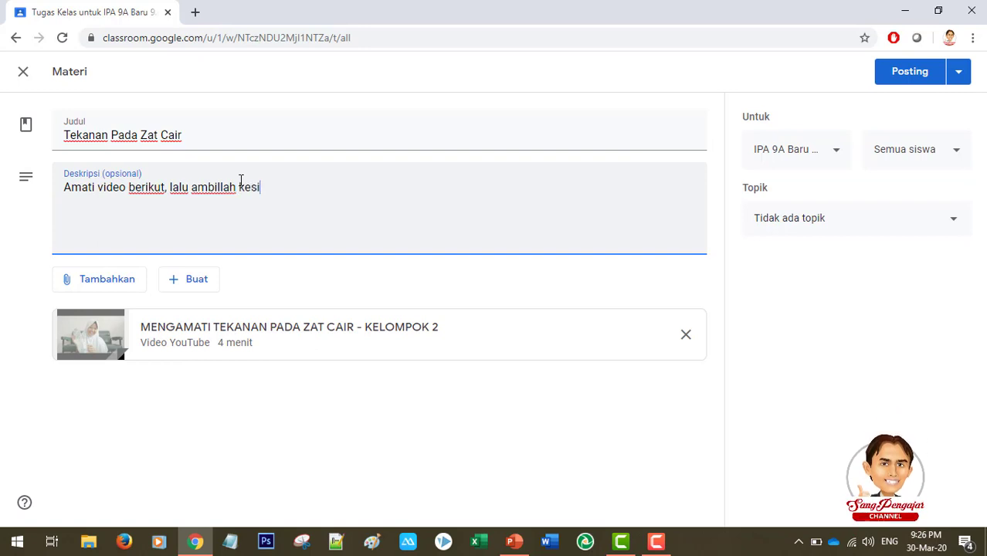
{"action": "type", "text": "mpulan. "}
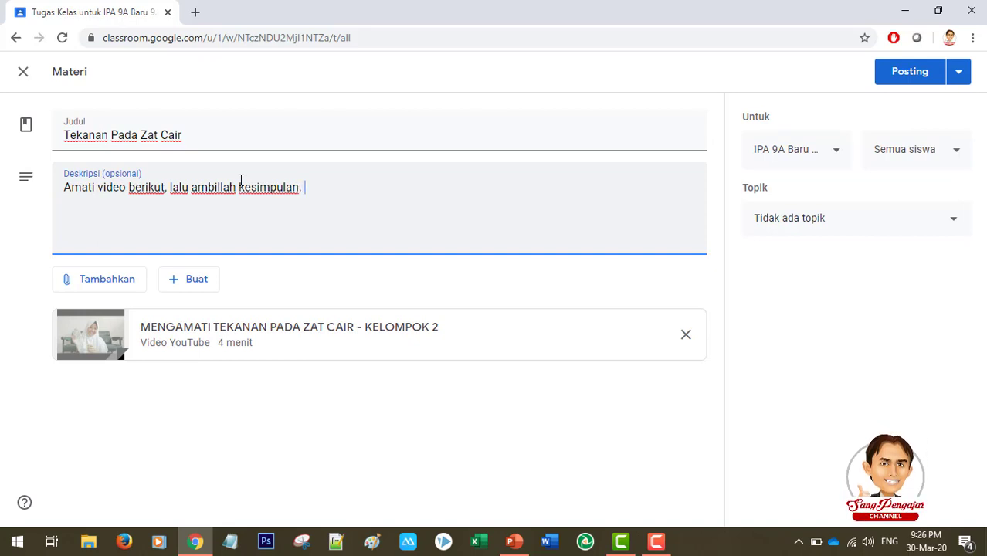
{"action": "type", "text": "Tulislakn"}
{"action": "type", "text": "n kesimpu"}
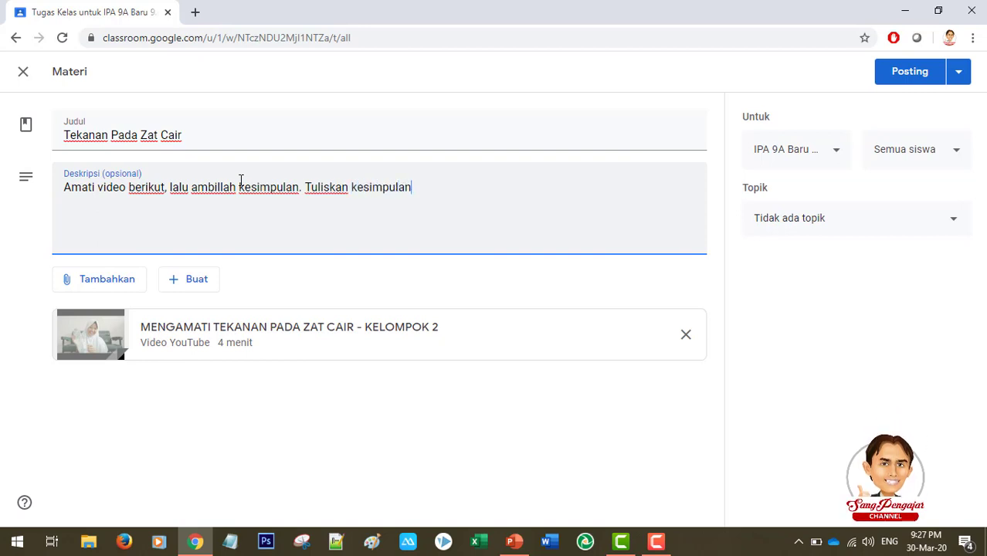
{"action": "type", "text": "lanmu di kolom "}
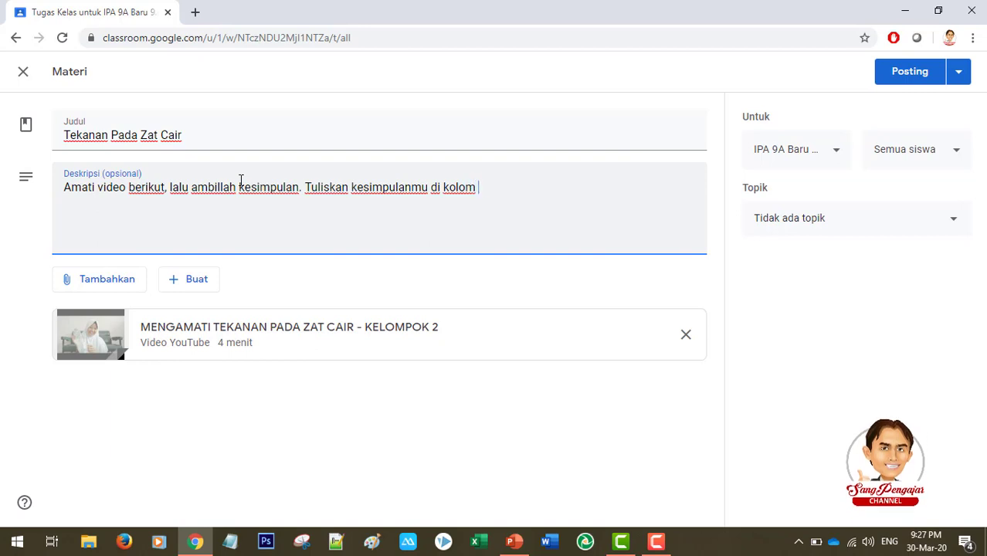
{"action": "type", "text": "komentar"}
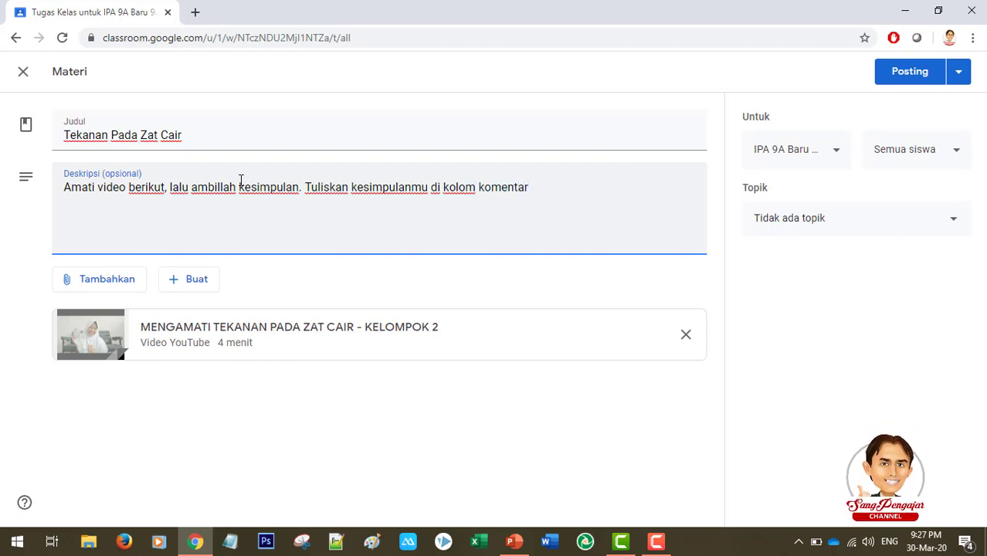
{"action": "type", "text": "!"}
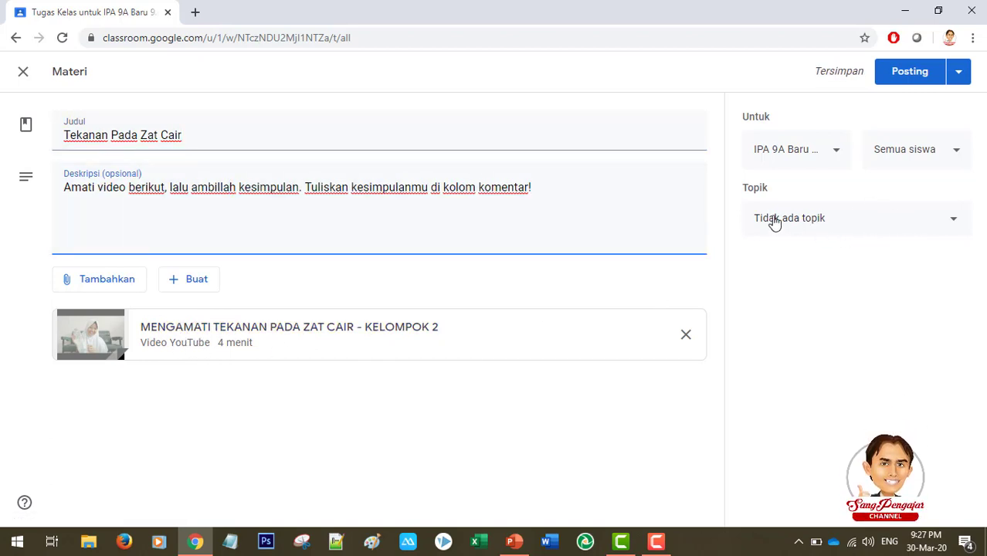
Step: Assign the material to the topic Materi and post it to the class
{"action": "left_click", "coordinate": [839, 224]}
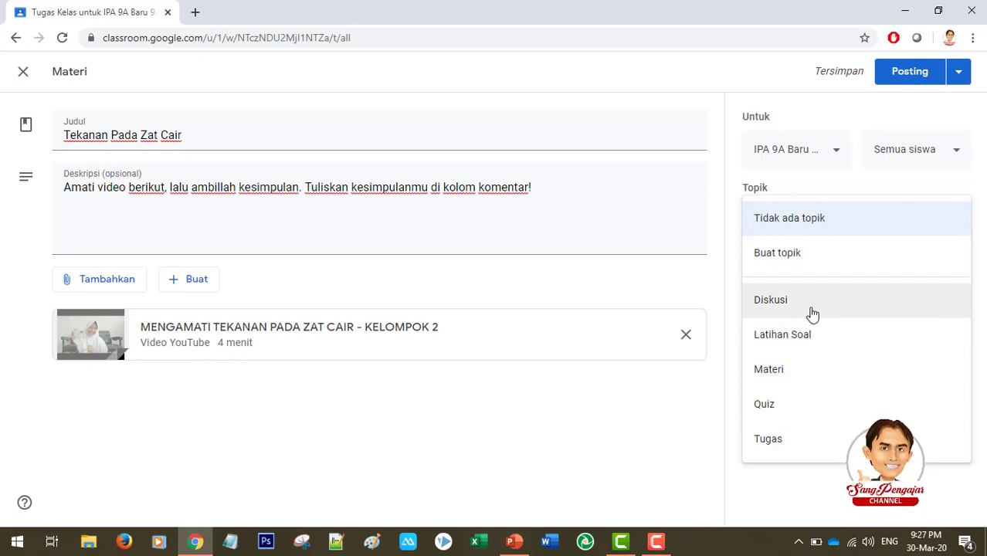
{"action": "left_click", "coordinate": [803, 376]}
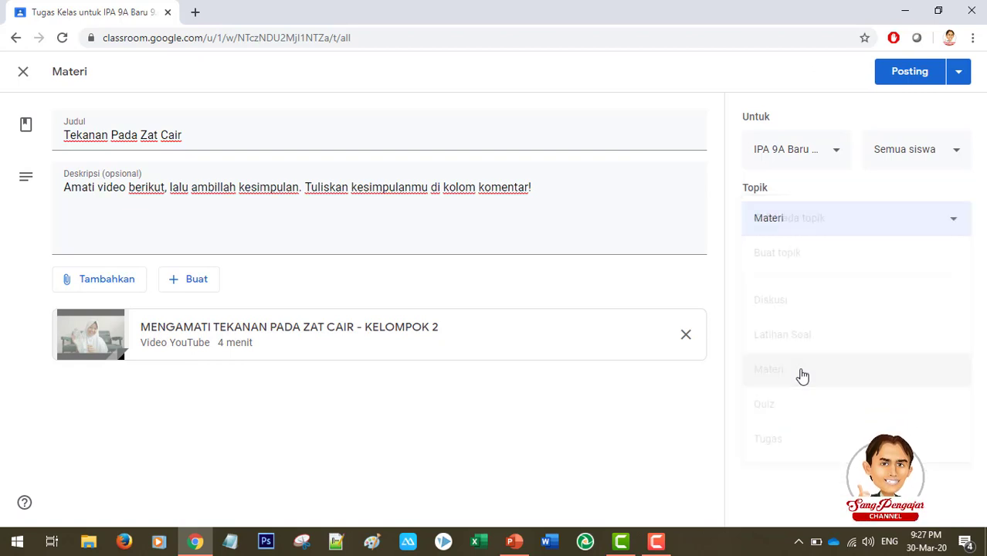
{"action": "left_click", "coordinate": [903, 81]}
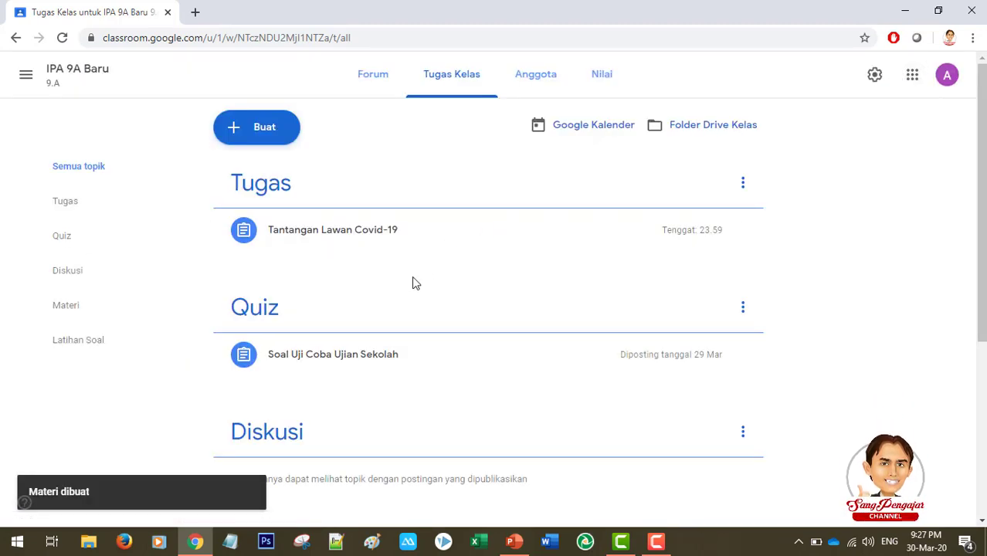
Step: Expand the posted Tekanan Pada Zat Cair material under the Materi topic to review its description and attachment
{"action": "scroll", "coordinate": [460, 397], "scroll_direction": "down", "scroll_amount": 4}
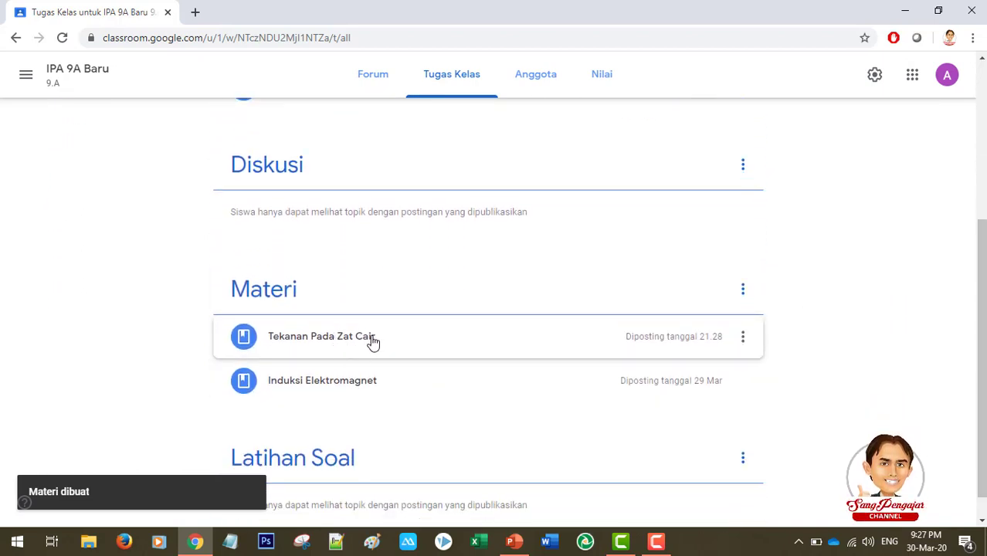
{"action": "left_click", "coordinate": [345, 343]}
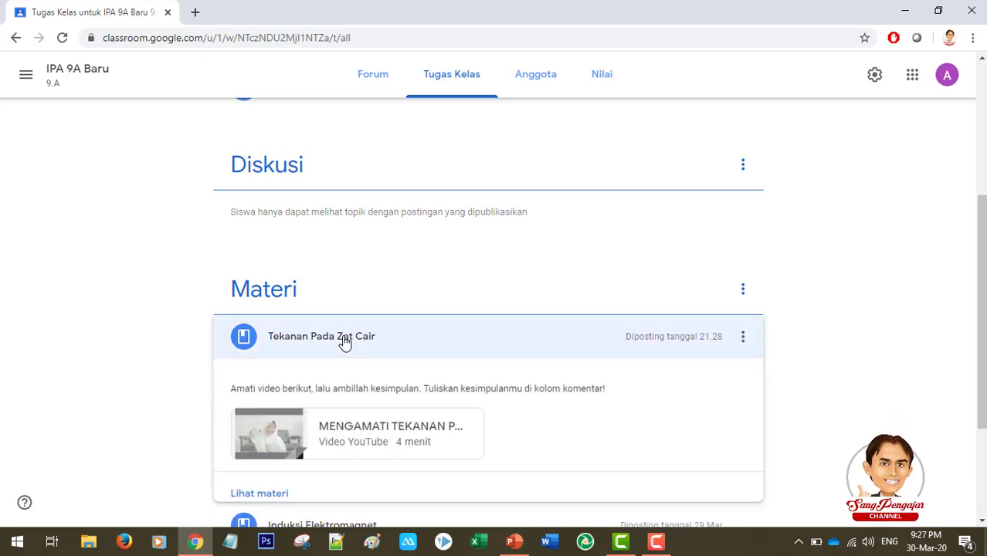
{"action": "left_click", "coordinate": [344, 343]}
{"action": "left_click", "coordinate": [345, 342]}
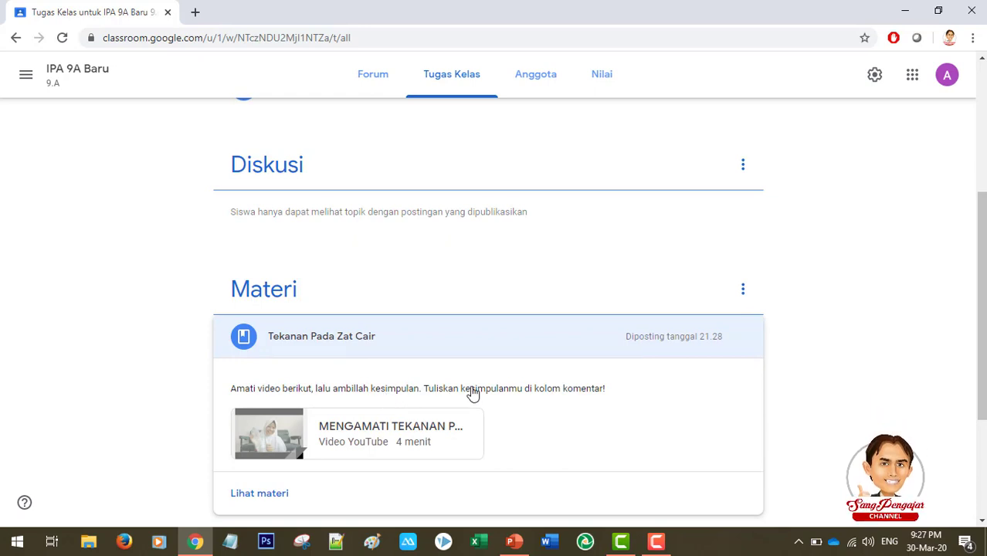
Step: Open the YouTube video attached to the Tekanan Pada Zat Cair material and play it
{"action": "scroll", "coordinate": [418, 348], "scroll_direction": "down", "scroll_amount": 2}
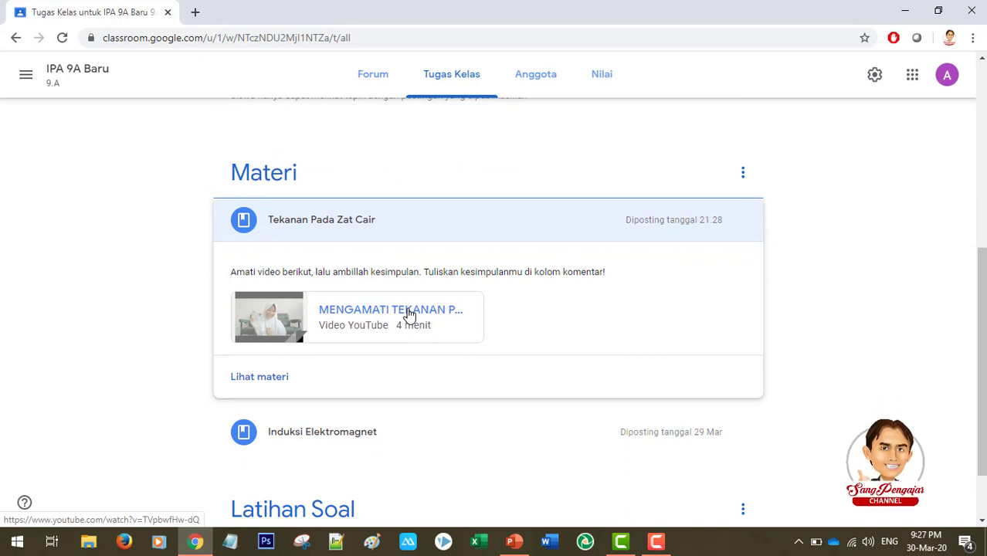
{"action": "left_click", "coordinate": [409, 312]}
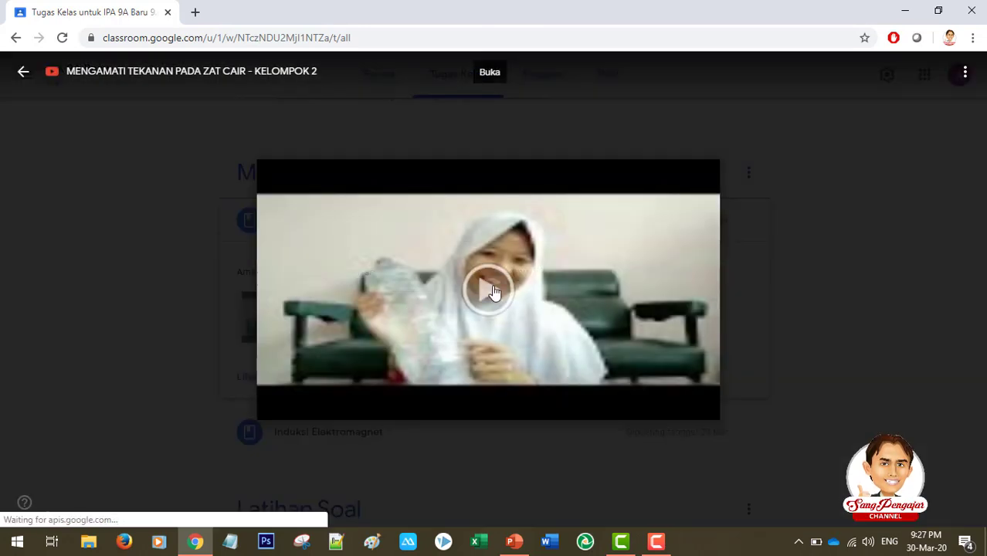
{"action": "left_click", "coordinate": [494, 296]}
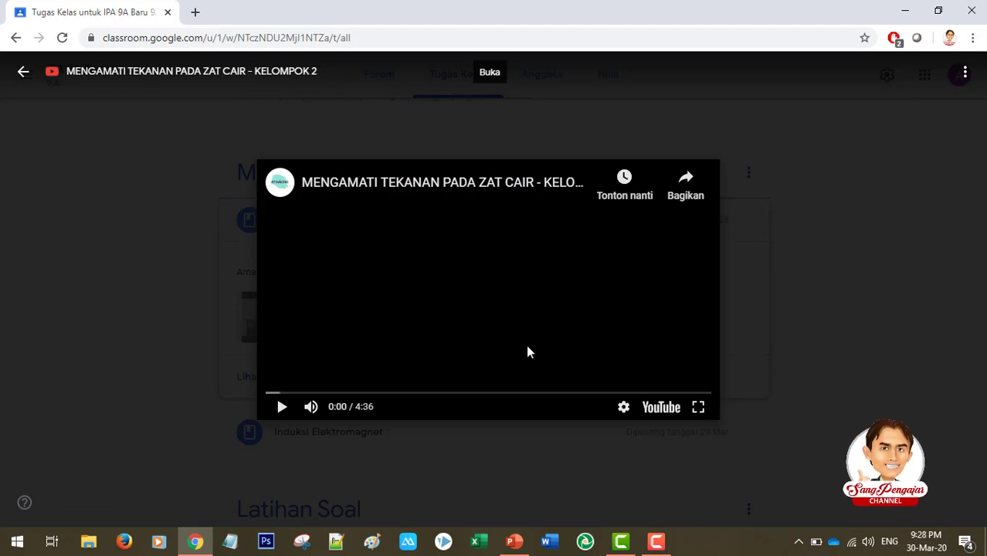
{"action": "left_click", "coordinate": [279, 412]}
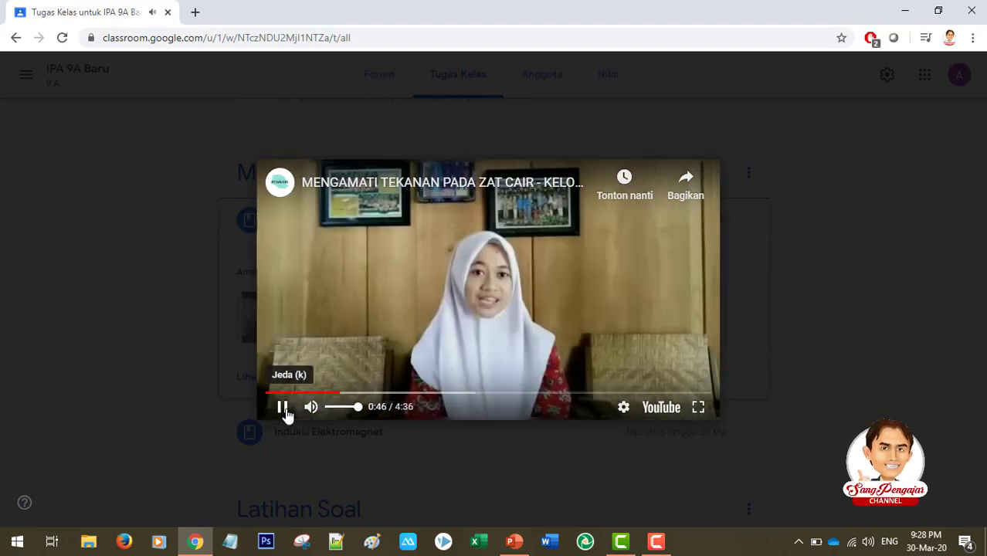
Step: Pause and close the video, and check the class comment box on the Tekanan Pada Zat Cair material's full page
{"action": "left_click", "coordinate": [283, 409]}
{"action": "left_click", "coordinate": [193, 306]}
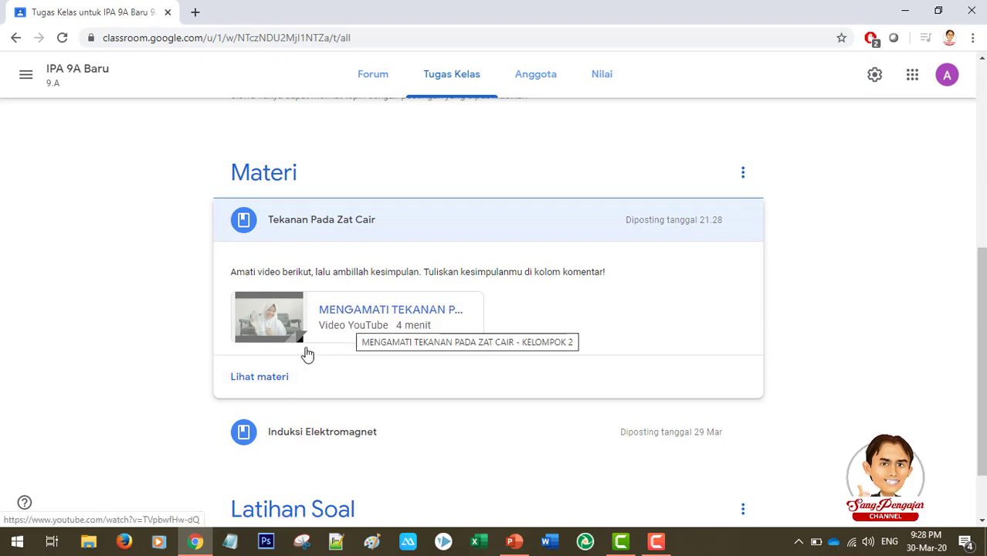
{"action": "left_click", "coordinate": [265, 380]}
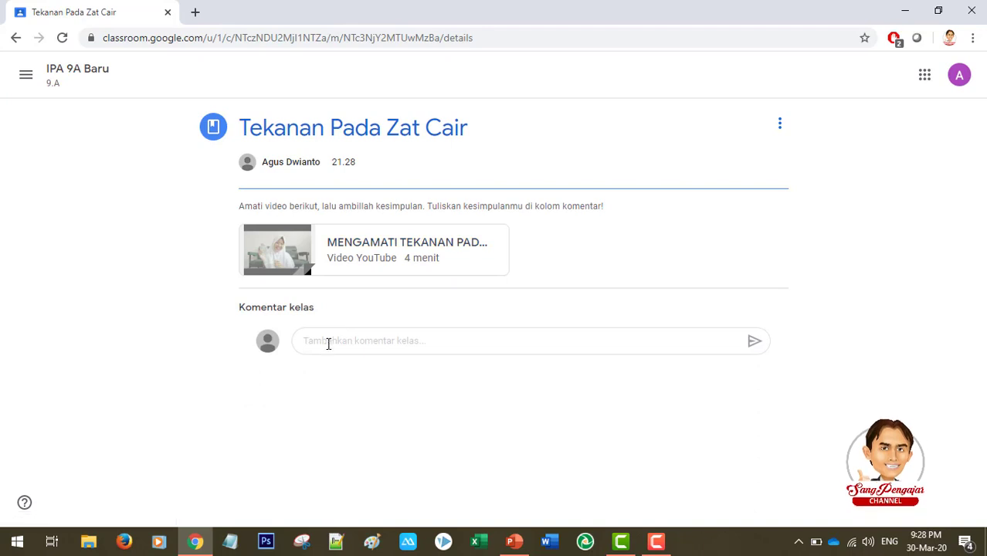
{"action": "left_click", "coordinate": [328, 344]}
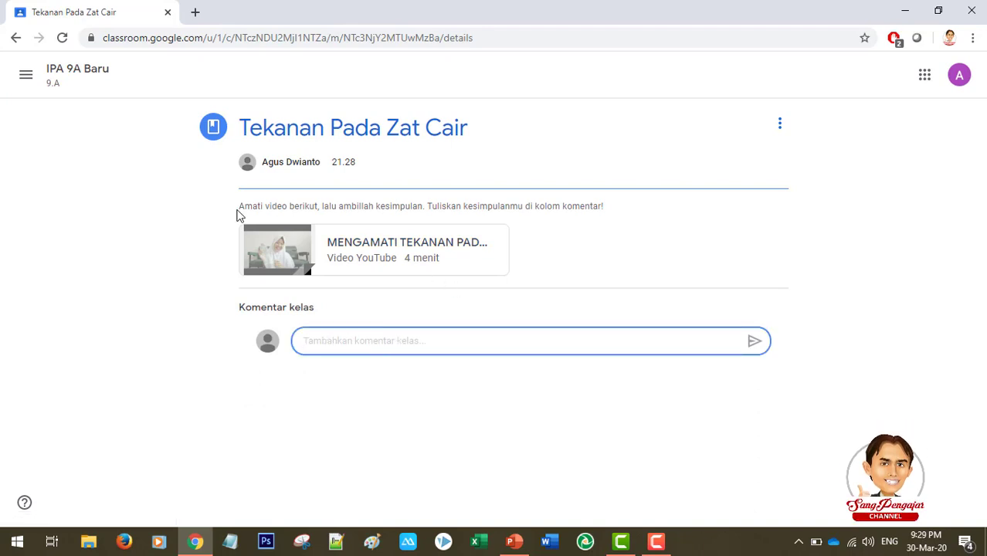
{"action": "left_click", "coordinate": [16, 41]}
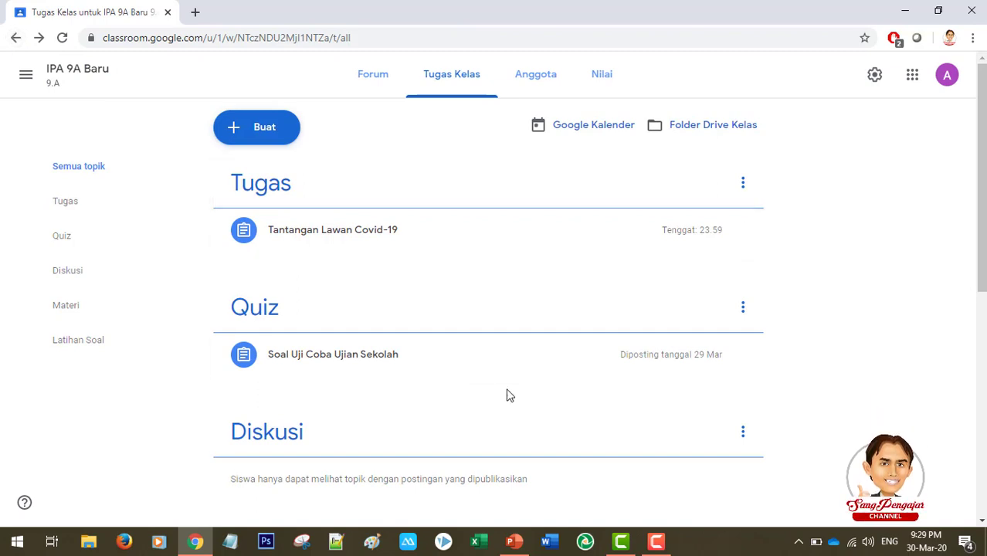
Step: Expand the Induksi Elektromagnet material under the Materi topic and open its full page
{"action": "left_click_drag", "start_coordinate": [985, 204], "coordinate": [985, 428]}
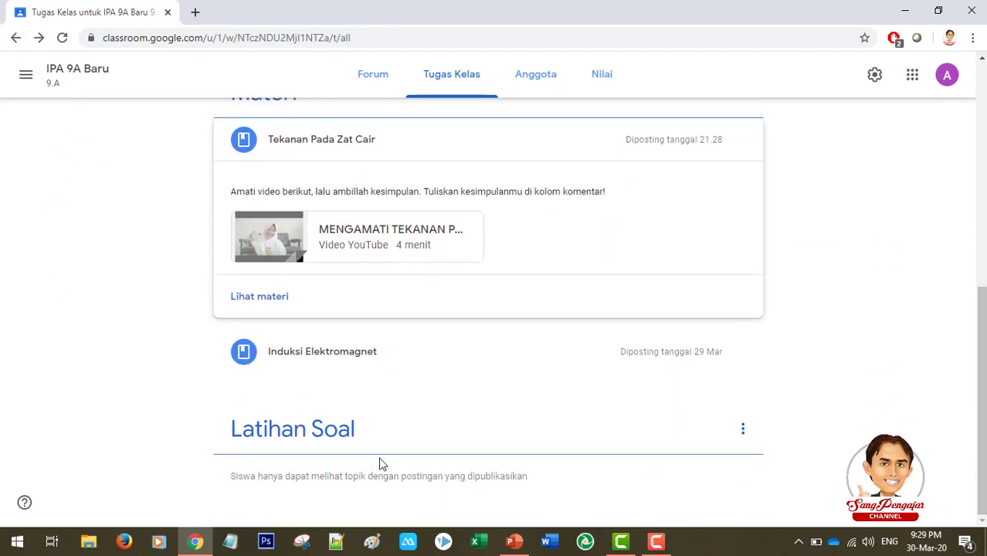
{"action": "left_click", "coordinate": [319, 354]}
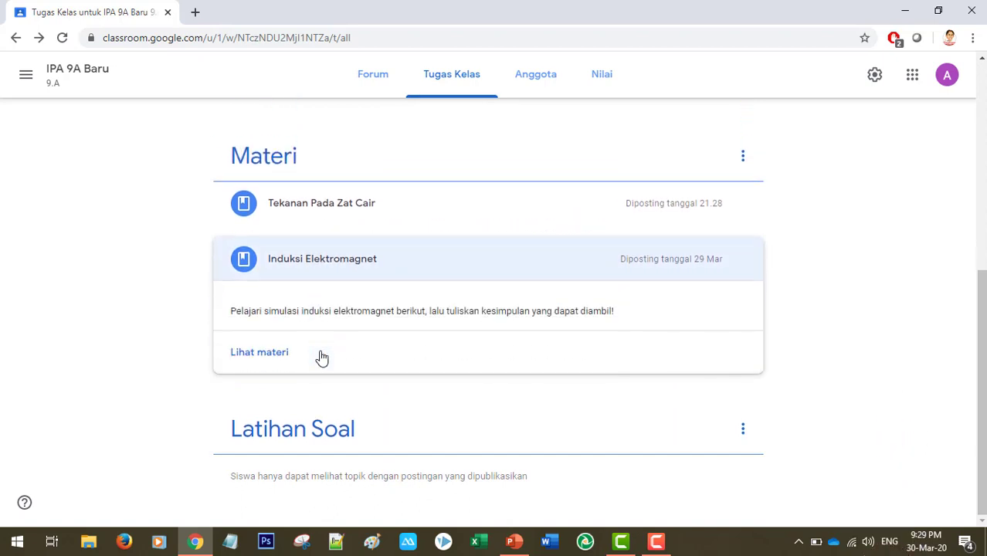
{"action": "left_click", "coordinate": [271, 355]}
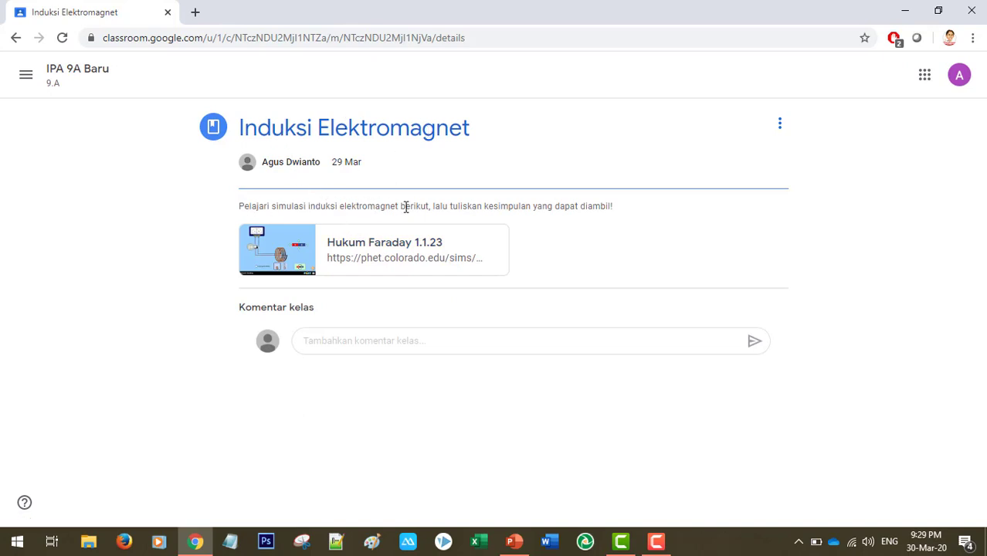
Step: Open the attached Hukum Faraday 1.1.23 simulation and try it out by moving the magnet around the coils
{"action": "left_click", "coordinate": [423, 252]}
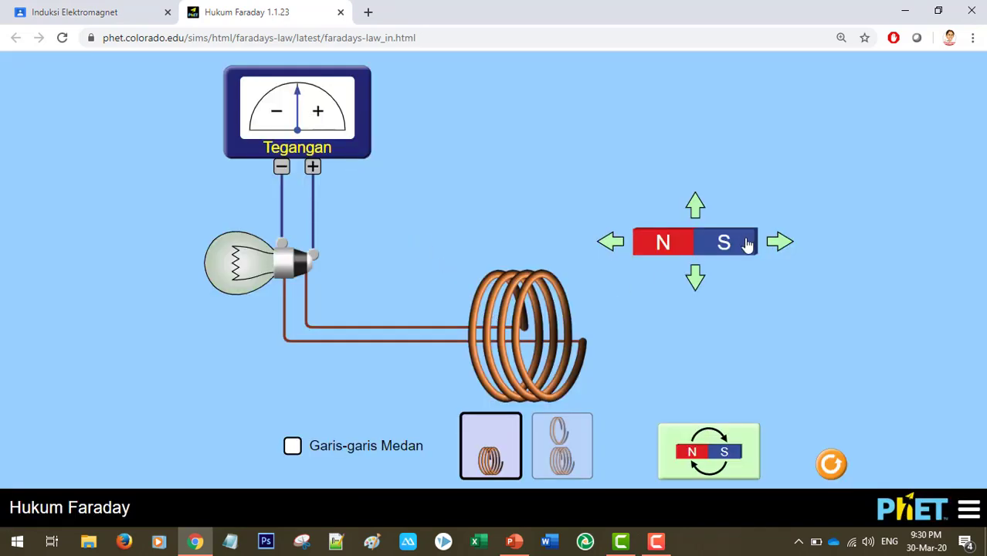
{"action": "left_click_drag", "start_coordinate": [737, 257], "coordinate": [646, 337]}
{"action": "left_click_drag", "start_coordinate": [619, 172], "coordinate": [663, 172]}
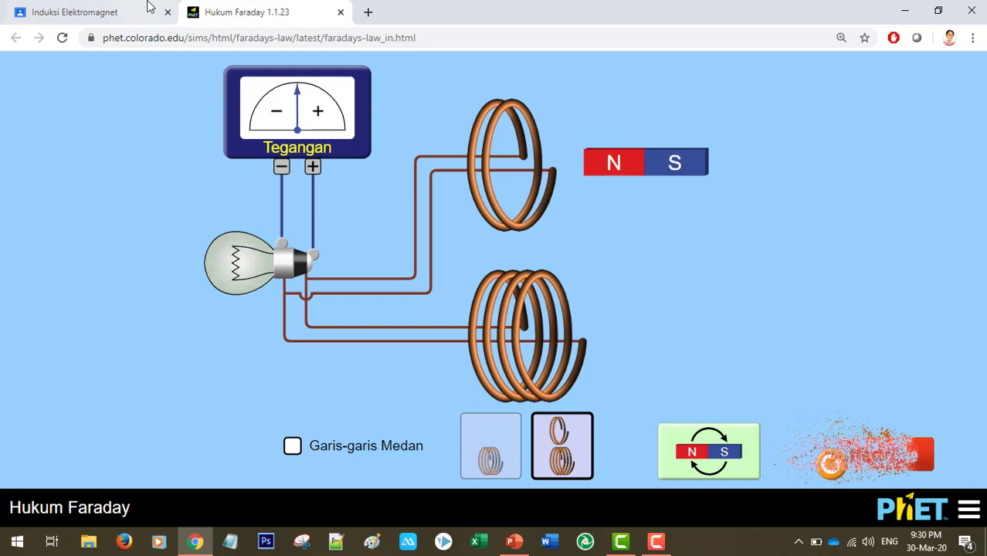
Step: Go back to the Induksi Elektromagnet page, check its class comment box, and return to the classwork list
{"action": "left_click", "coordinate": [139, 10]}
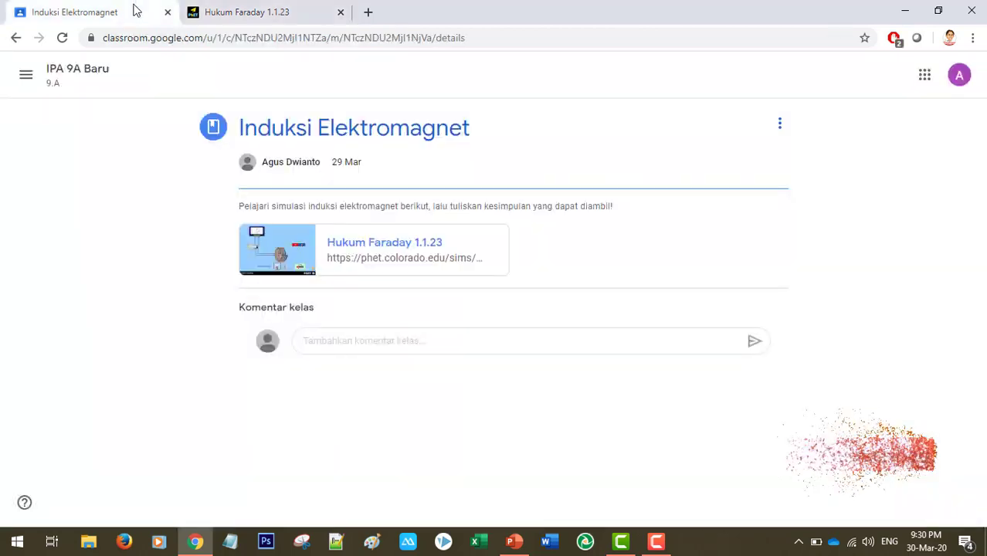
{"action": "left_click", "coordinate": [342, 338]}
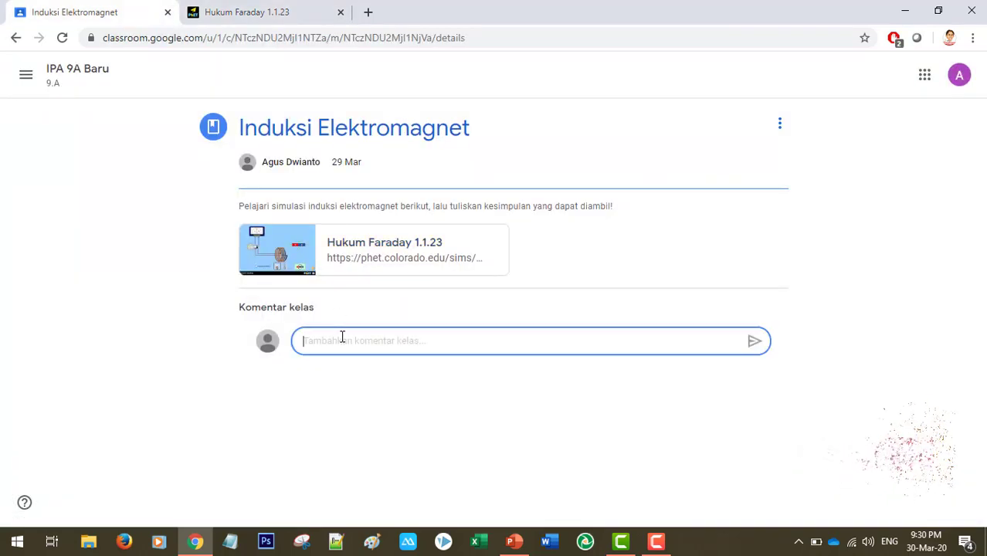
{"action": "left_click", "coordinate": [15, 37]}
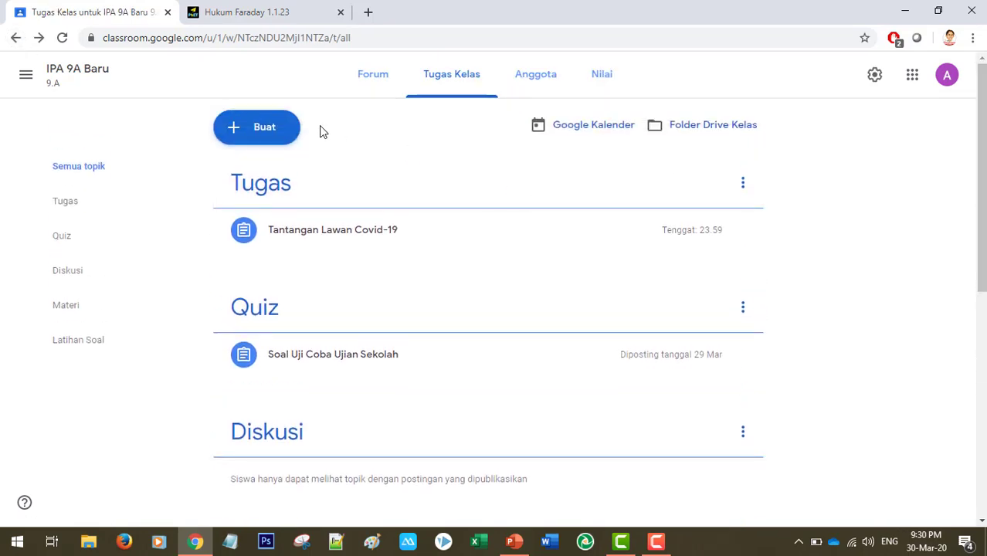
Step: Start a new Materi post in the class and show its attachment source options
{"action": "left_click", "coordinate": [281, 136]}
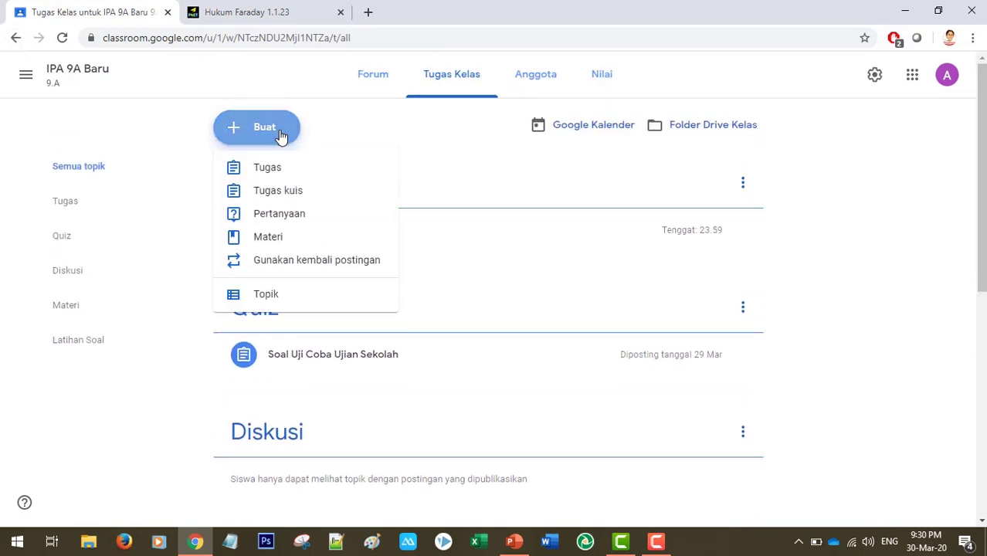
{"action": "left_click", "coordinate": [263, 240]}
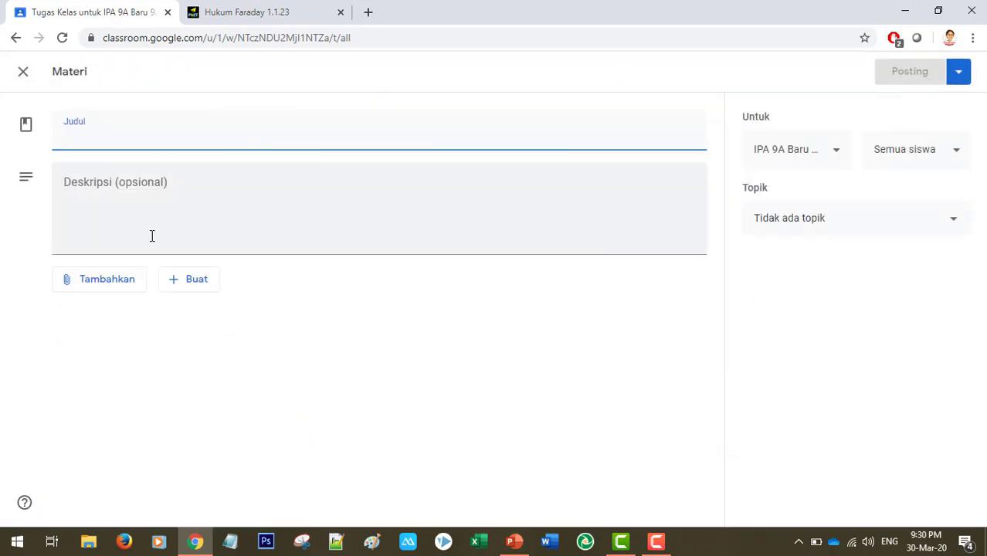
{"action": "left_click", "coordinate": [121, 286]}
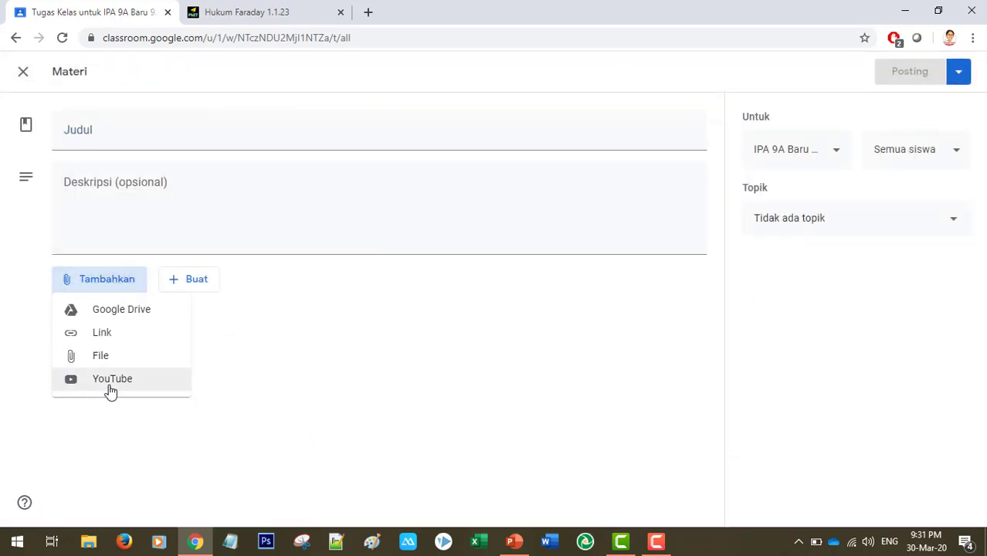